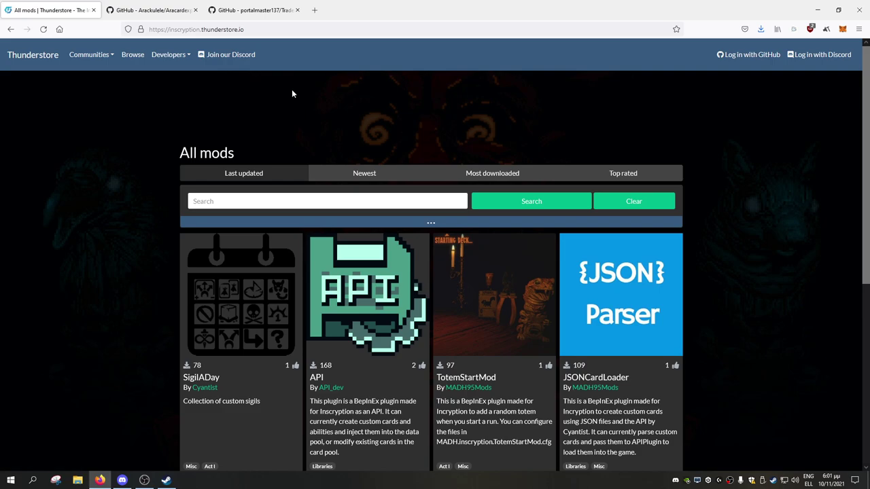
# - Switch to Steam and open Inscryption's local files folder, leaving Steam minimized
pyautogui.click(166, 480)
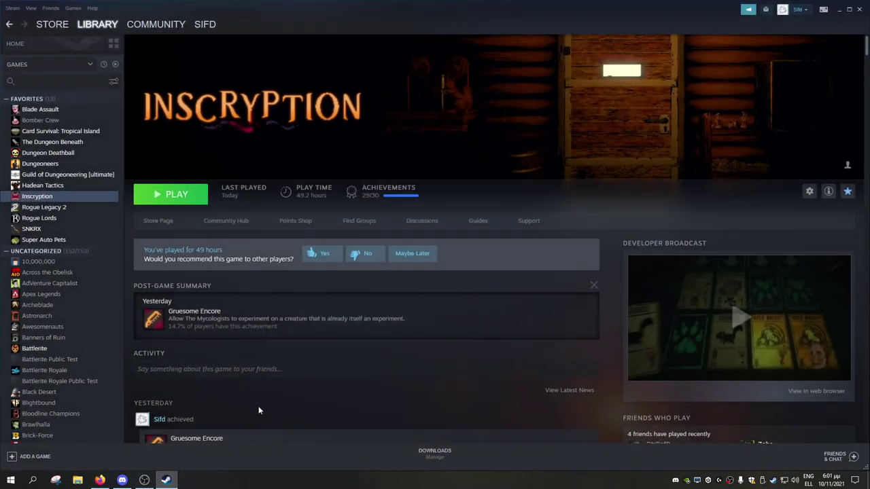
pyautogui.rightClick(56, 198)
pyautogui.moveTo(105, 239)
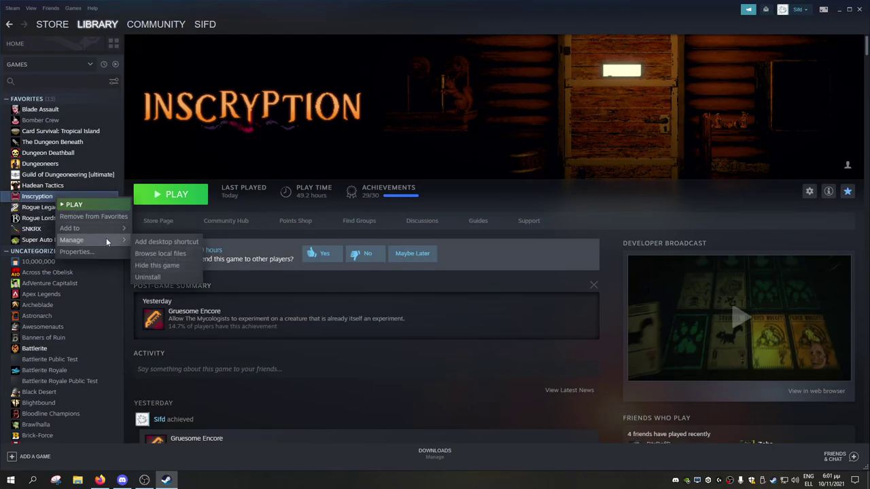
pyautogui.click(170, 253)
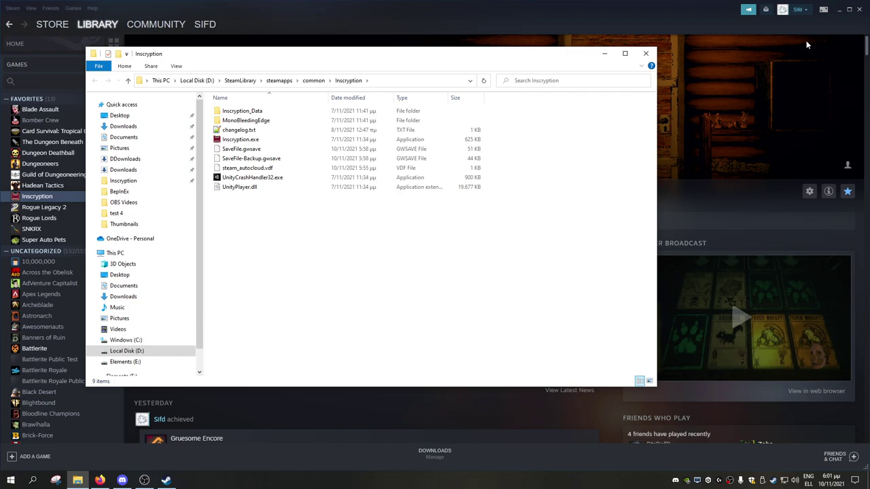
pyautogui.click(841, 10)
pyautogui.moveTo(324, 56); pyautogui.dragTo(286, 72)
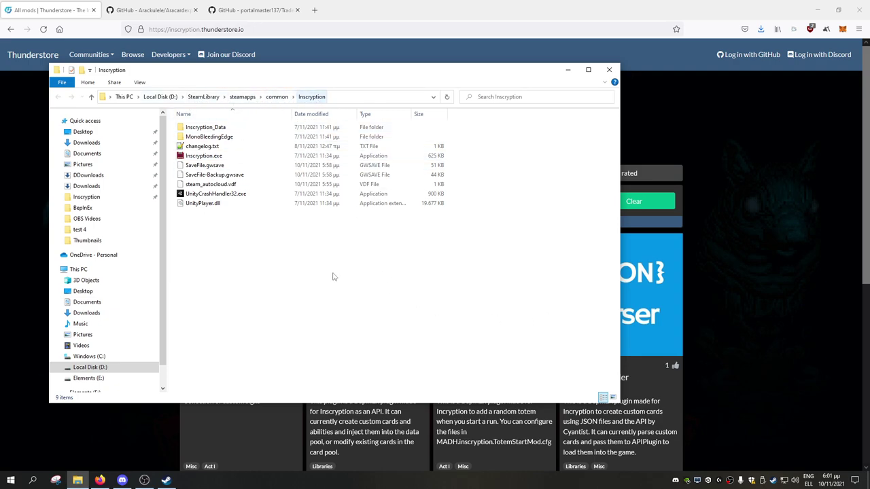
# - Create a folder named "my backups saves" in the Inscryption game folder
pyautogui.rightClick(233, 247)
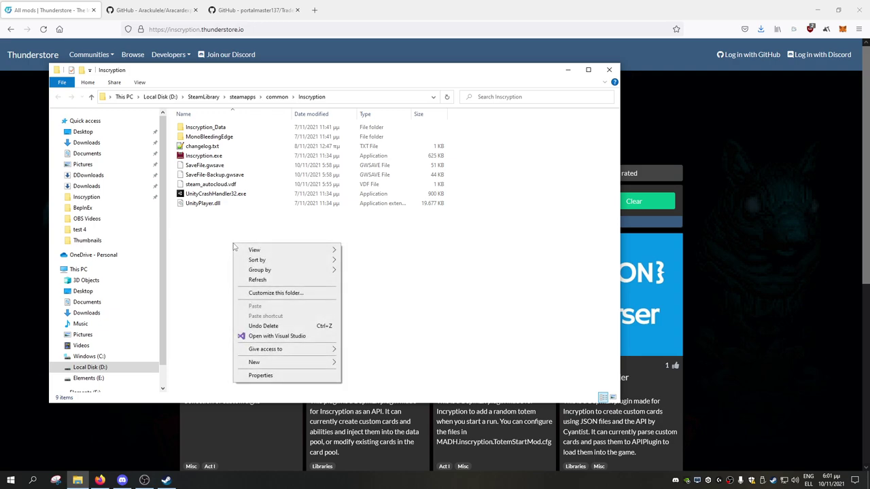
pyautogui.moveTo(311, 362)
pyautogui.click(388, 241)
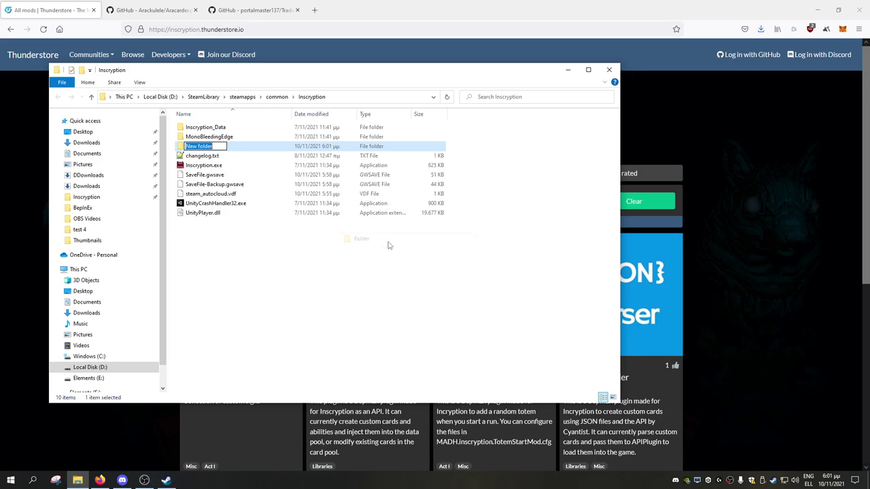
pyautogui.write('my backups saves')
pyautogui.press('Return')
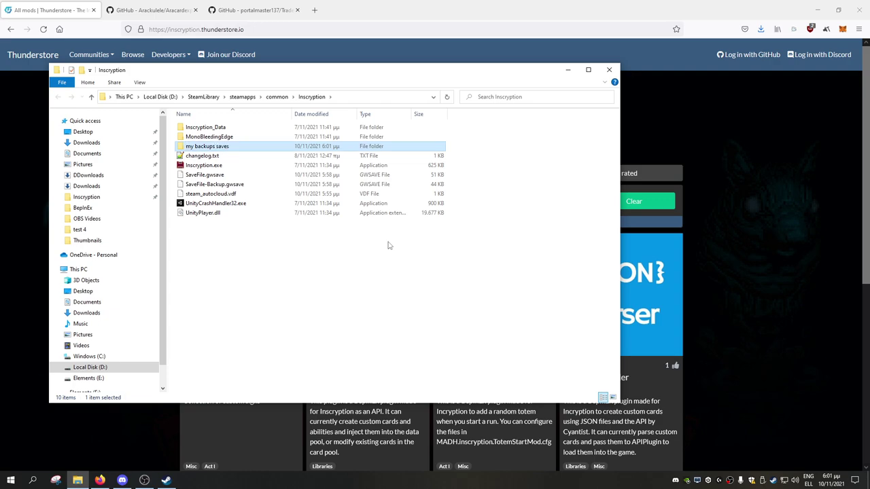
pyautogui.keyDown('ctrl'); pyautogui.click(231, 175); pyautogui.keyUp('ctrl')
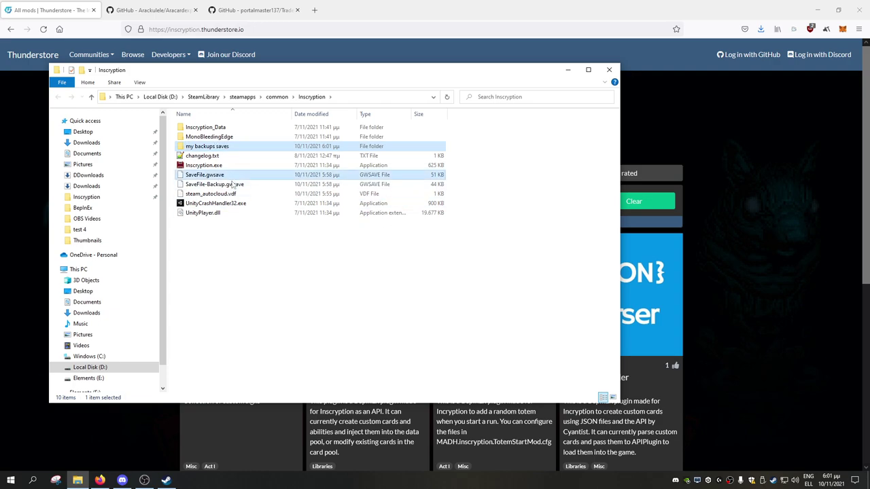
pyautogui.keyDown('ctrl'); pyautogui.click(228, 184); pyautogui.keyUp('ctrl')
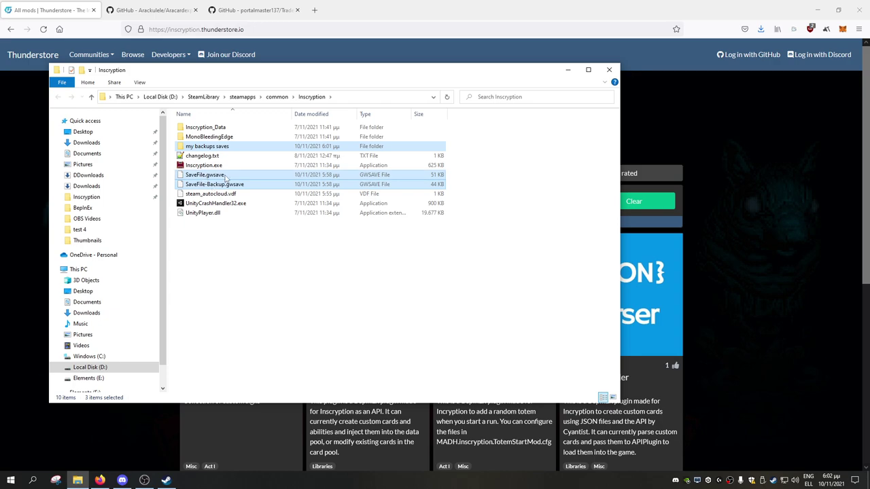
pyautogui.moveTo(226, 178); pyautogui.dragTo(314, 223)
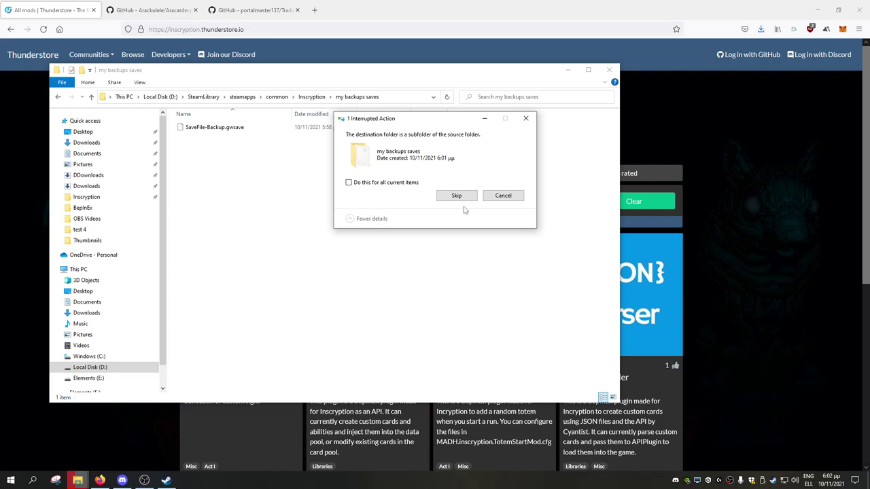
pyautogui.click(503, 195)
pyautogui.hotkey('alt', 'Left')
# - Copy SaveFile.gwsave and SaveFile-Backup.gwsave into the "my backups saves" folder, replacing the existing file, and return to the game folder
pyautogui.click(221, 177)
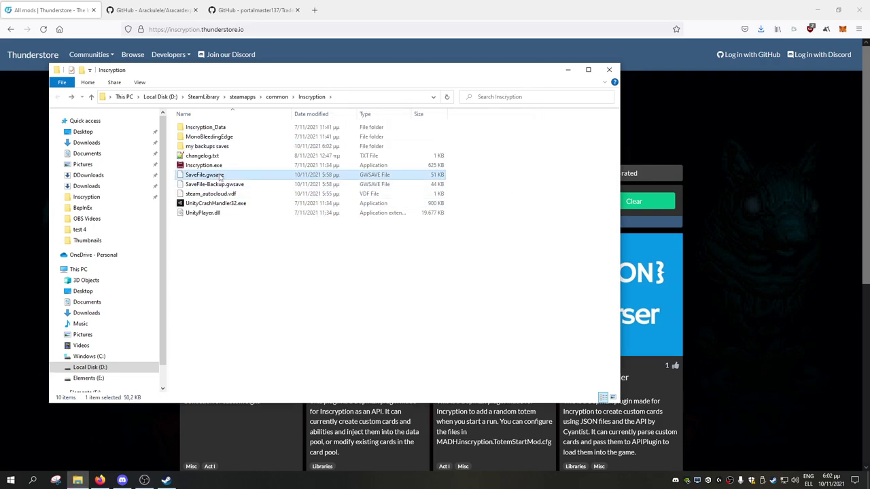
pyautogui.keyDown('shift'); pyautogui.click(224, 188); pyautogui.keyUp('shift')
pyautogui.rightClick(224, 188)
pyautogui.click(244, 297)
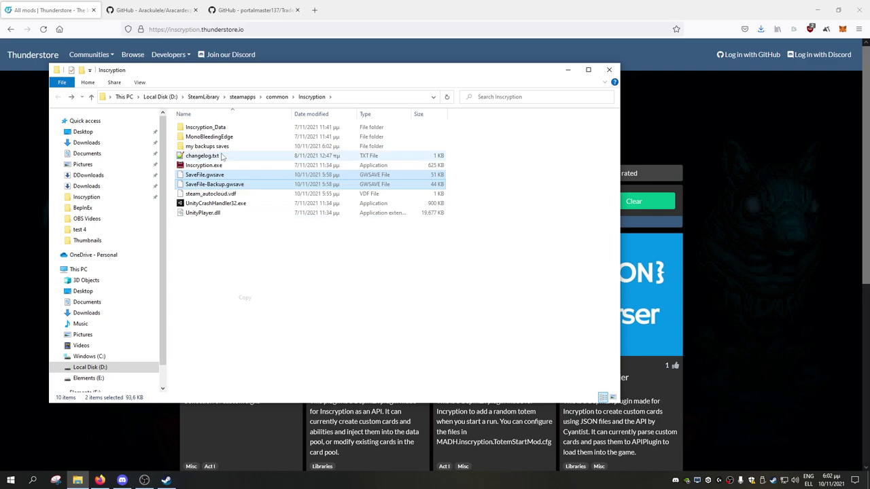
pyautogui.doubleClick(207, 146)
pyautogui.rightClick(276, 172)
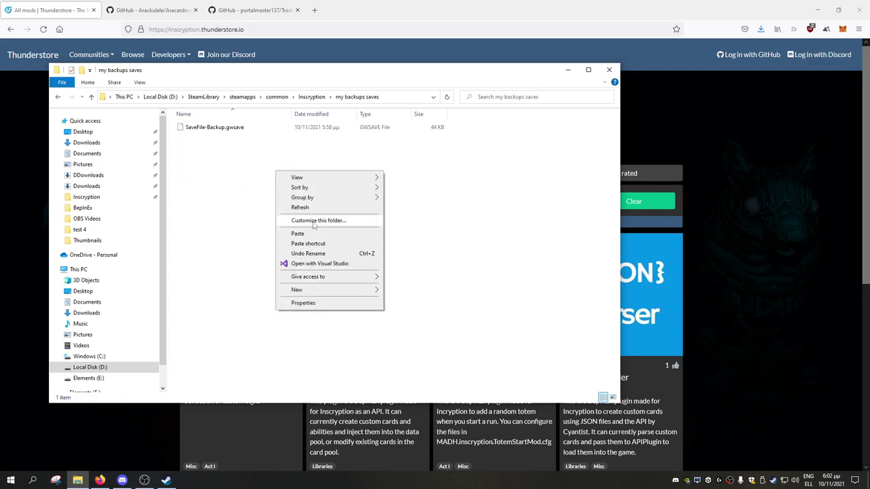
pyautogui.click(299, 234)
pyautogui.click(381, 174)
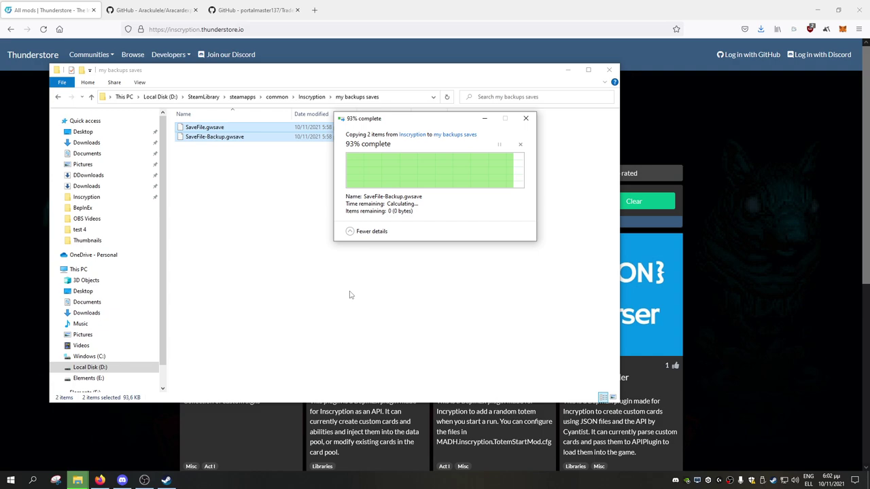
pyautogui.click(314, 262)
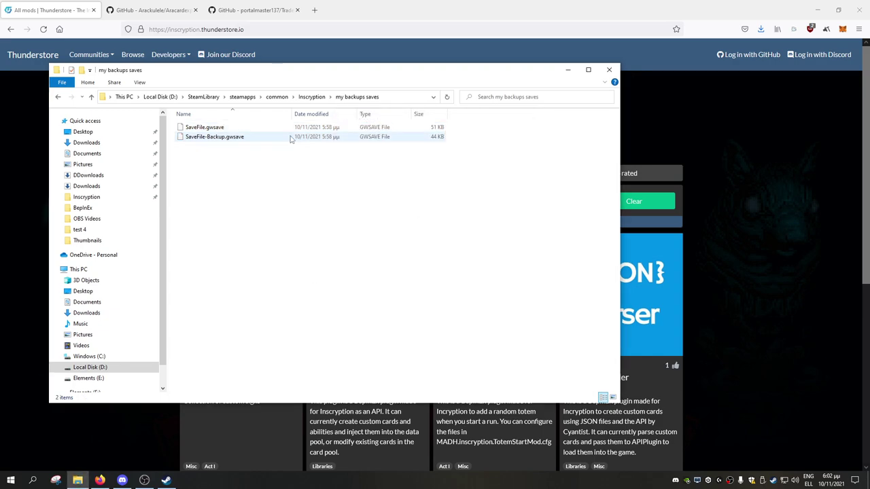
pyautogui.hotkey('alt', 'Left')
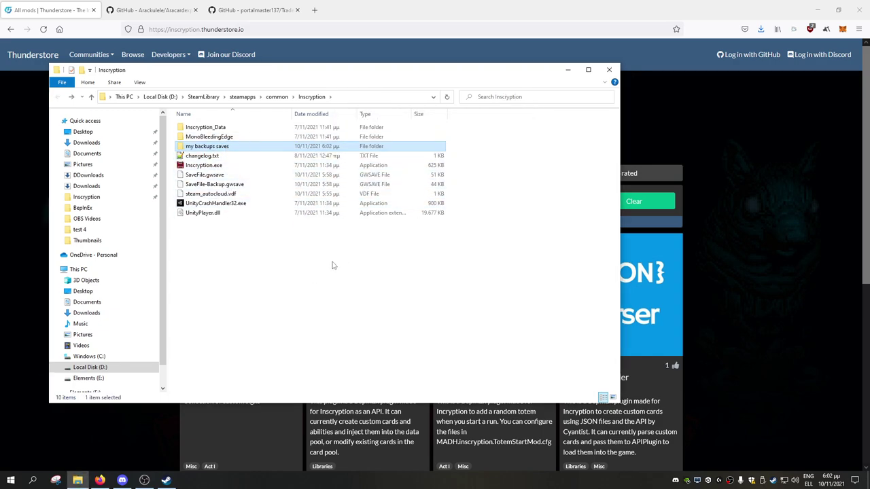
pyautogui.click(248, 271)
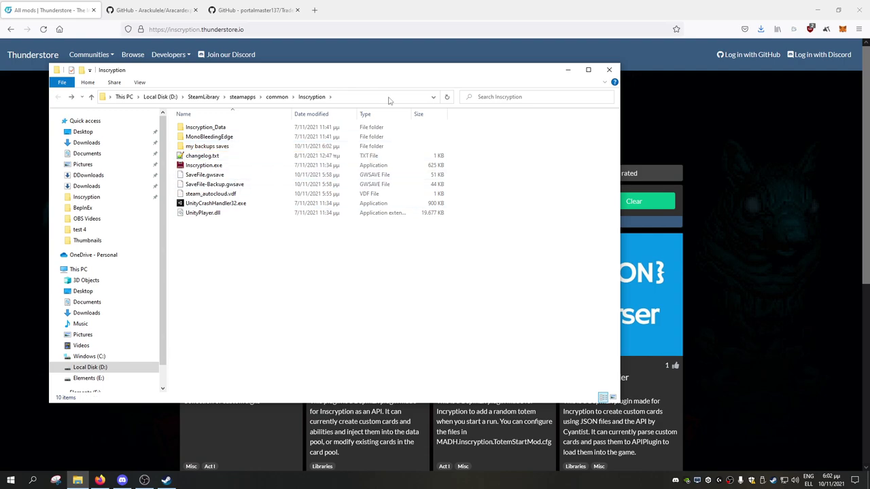
pyautogui.moveTo(315, 81); pyautogui.dragTo(365, 73)
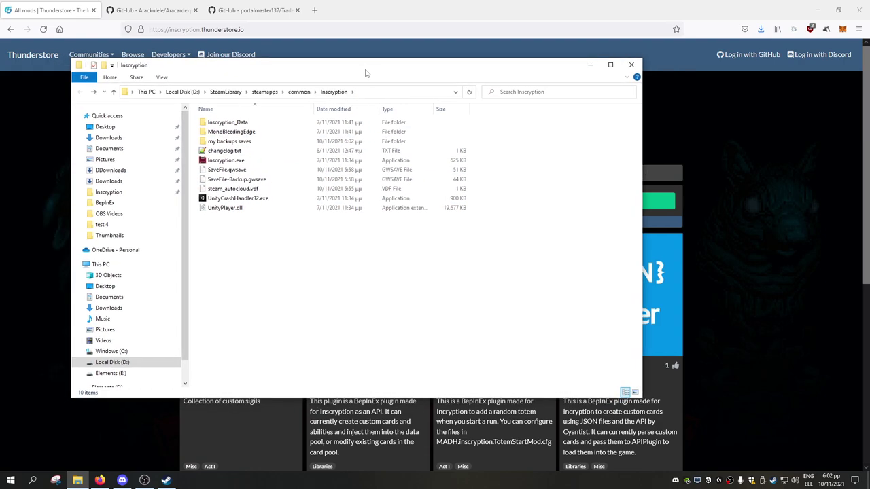
# - Switch to Firefox and open the BepInExPack Inscryption page from Thunderstore's mod list
pyautogui.click(773, 289)
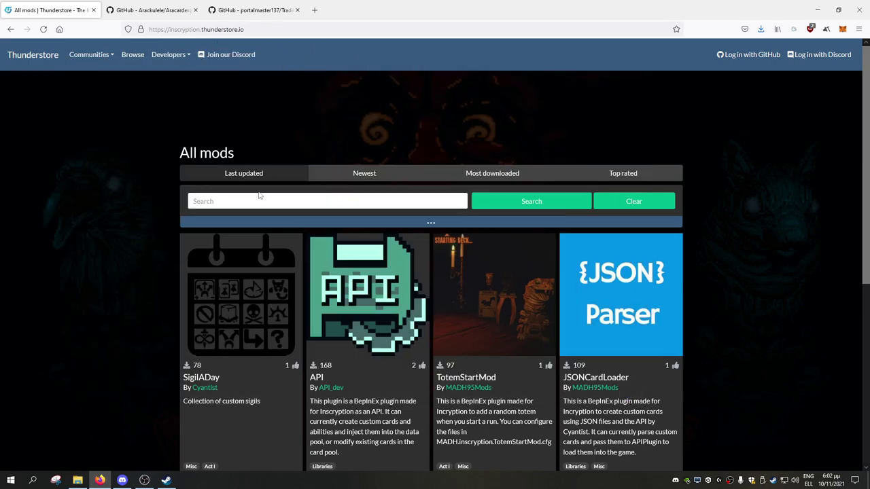
pyautogui.scroll(-4, 717, 207)
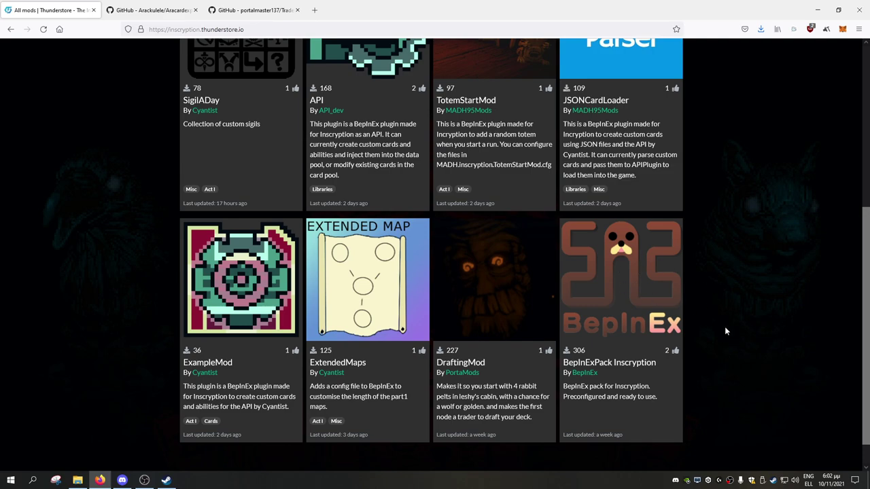
pyautogui.scroll(1, 731, 353)
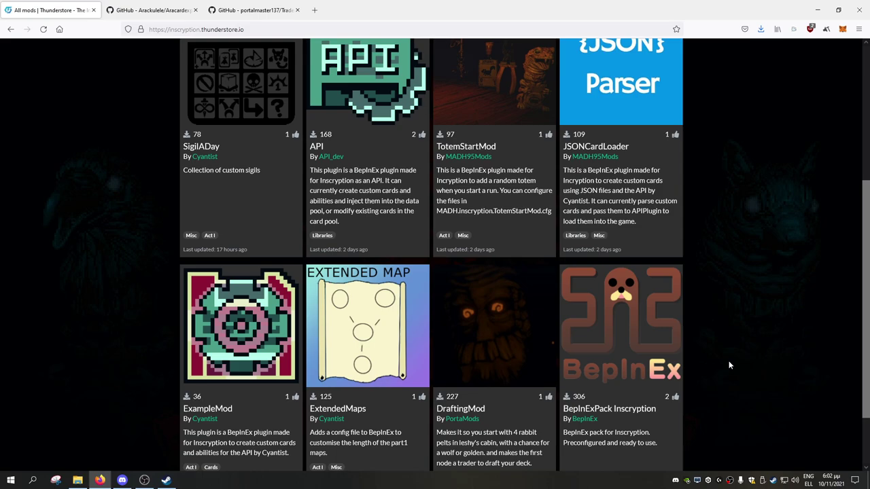
pyautogui.scroll(1, 689, 395)
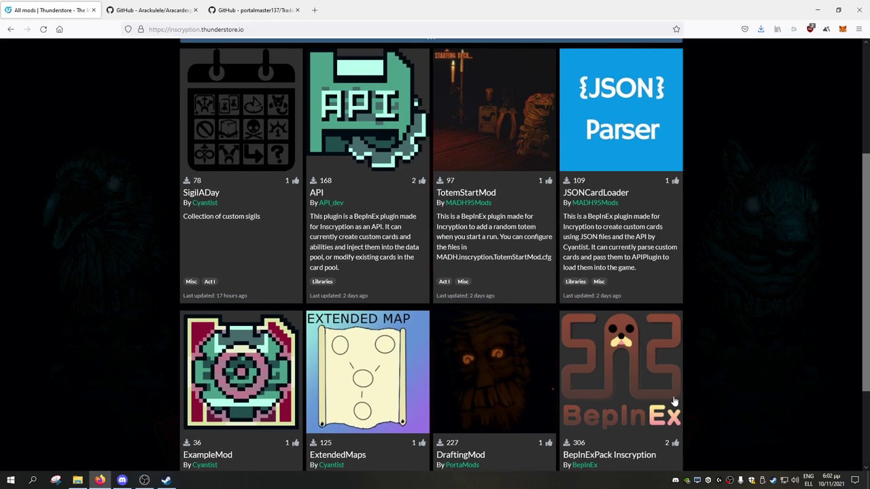
pyautogui.scroll(1, 733, 383)
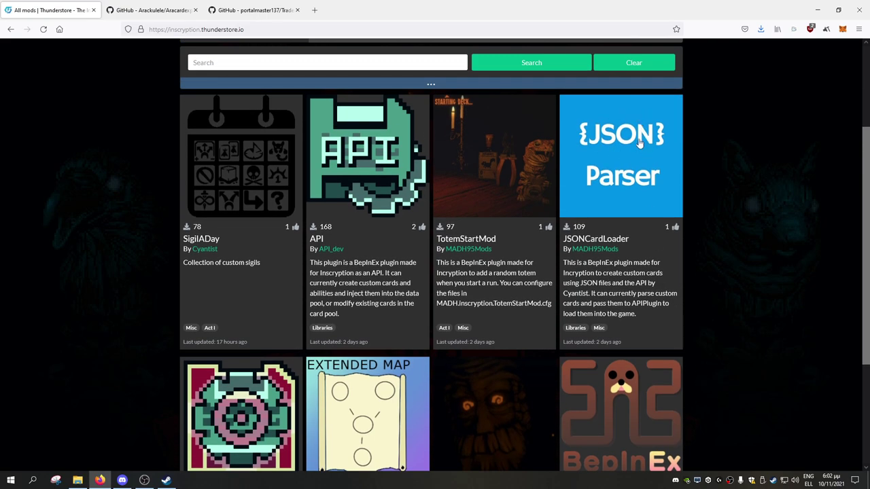
pyautogui.scroll(-3, 327, 138)
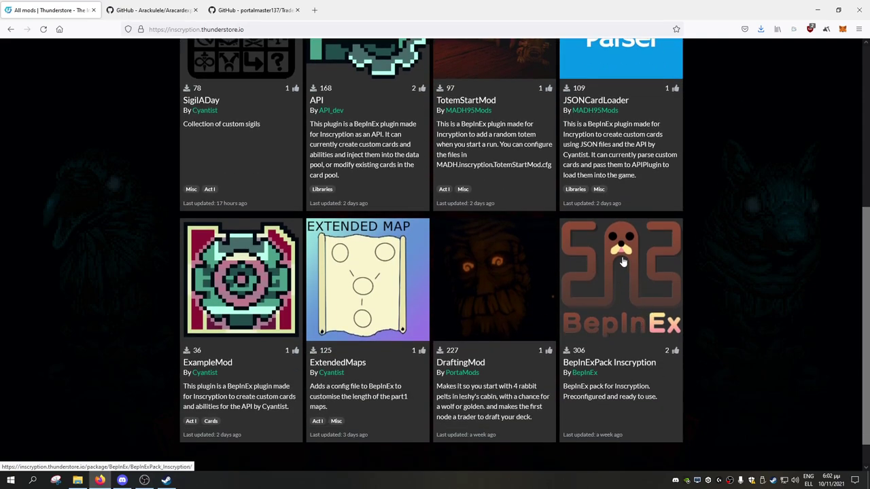
pyautogui.click(601, 274)
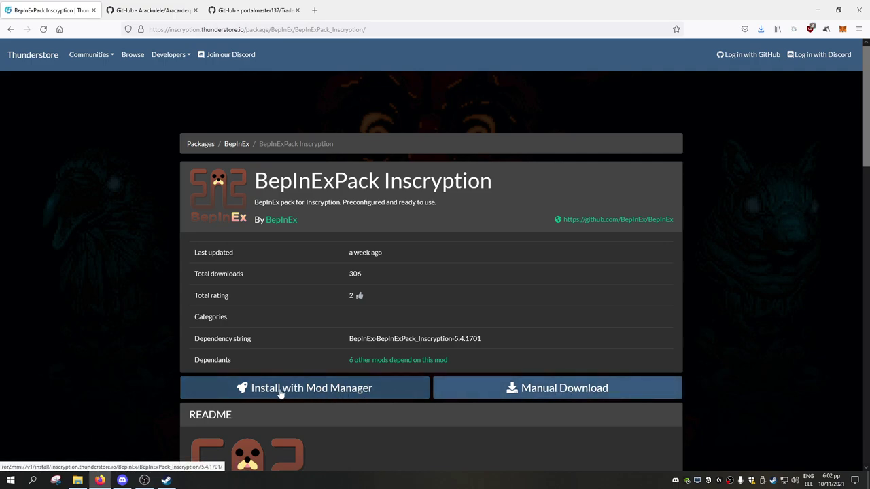
# - Download the BepInExPack Inscryption archive manually and open its BepInExPack_Inscryption folder
pyautogui.click(577, 394)
pyautogui.click(479, 343)
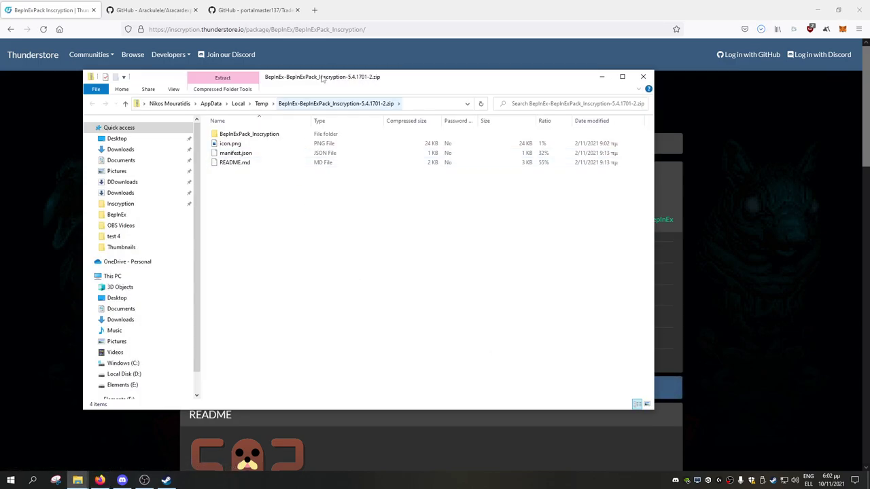
pyautogui.moveTo(322, 80); pyautogui.dragTo(554, 97)
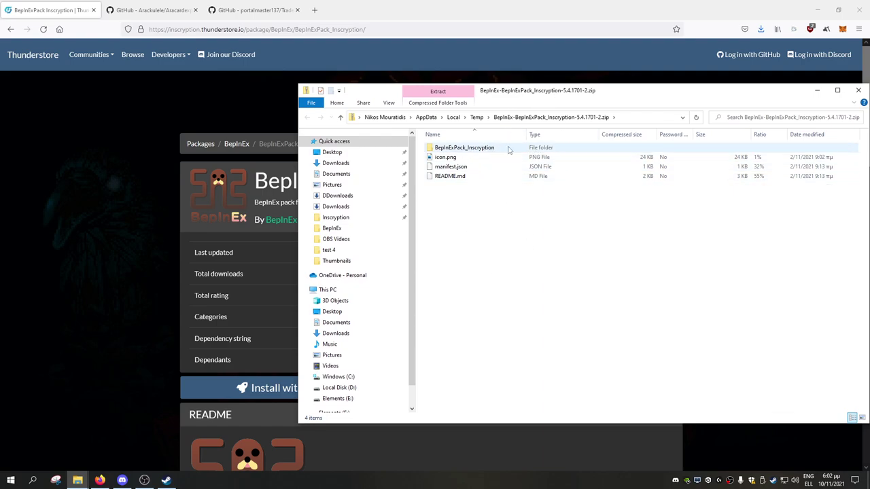
pyautogui.doubleClick(478, 148)
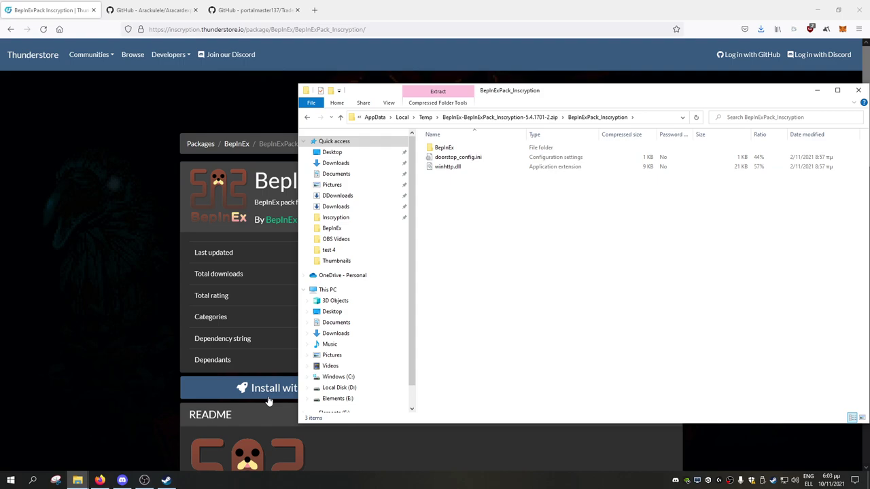
# - Copy BepInEx, doorstop_config.ini and winhttp.dll from the archive into the Inscryption game folder, and close the archive window
pyautogui.moveTo(77, 479)
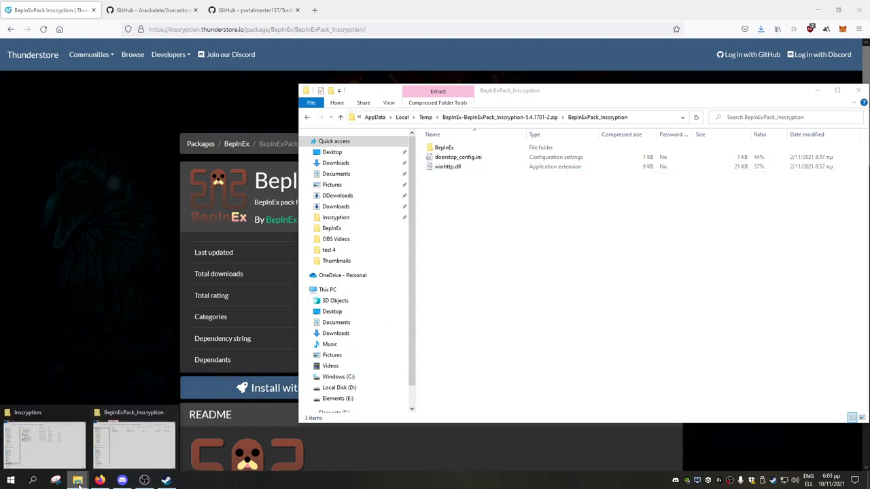
pyautogui.click(43, 448)
pyautogui.moveTo(413, 74); pyautogui.dragTo(371, 69)
pyautogui.click(673, 305)
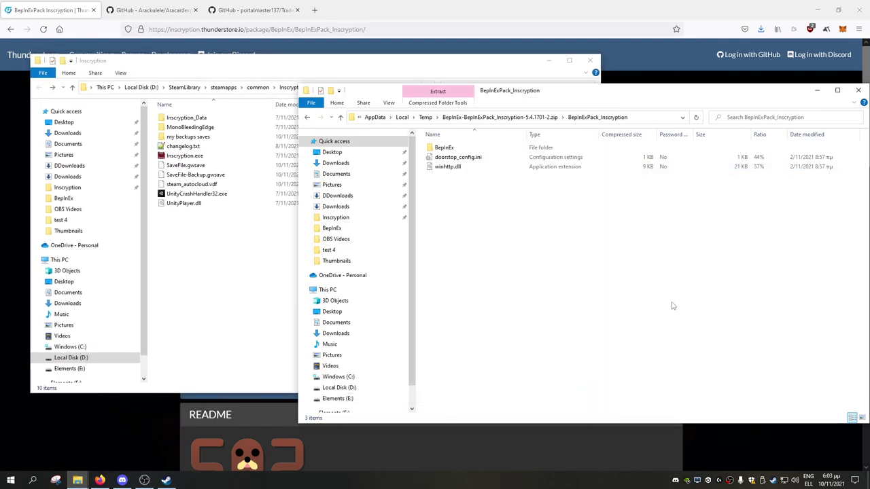
pyautogui.moveTo(684, 307); pyautogui.dragTo(505, 145)
pyautogui.moveTo(454, 157); pyautogui.dragTo(305, 372)
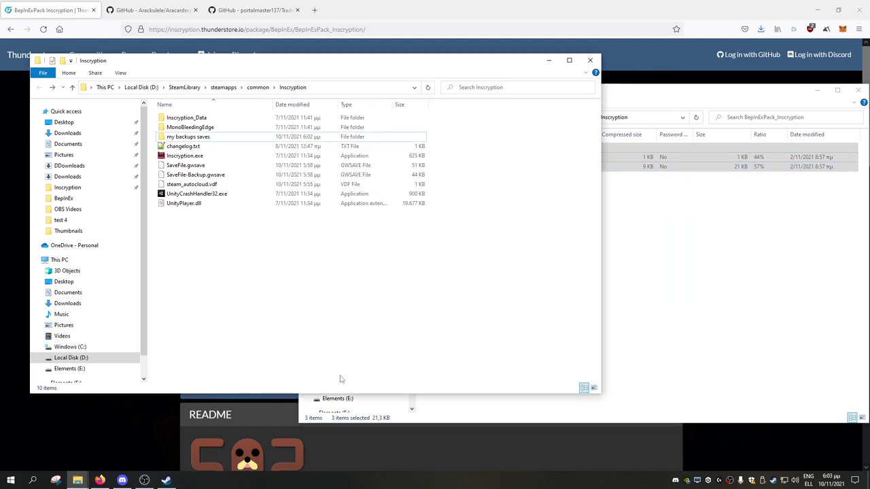
pyautogui.moveTo(731, 87); pyautogui.dragTo(577, 87)
pyautogui.click(703, 89)
pyautogui.moveTo(320, 61); pyautogui.dragTo(376, 62)
# - Check the contents of the game's BepInEx folder and launch Inscryption.exe from the game folder
pyautogui.click(238, 138)
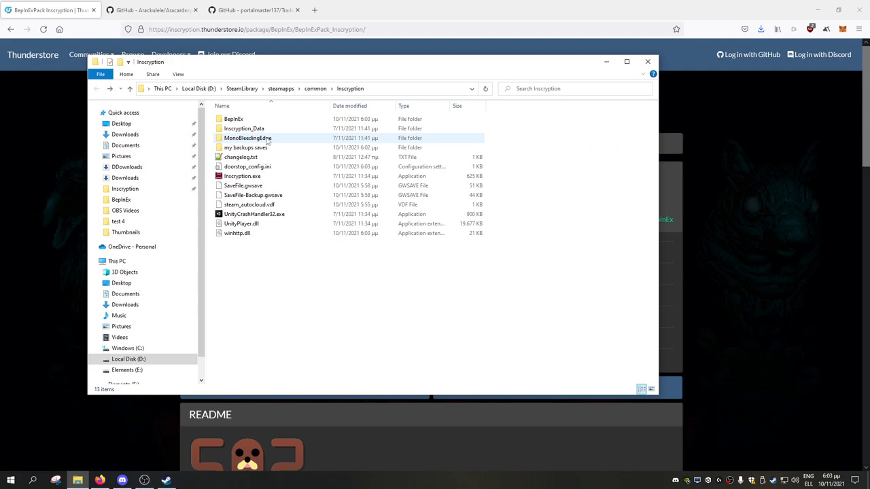
pyautogui.doubleClick(254, 120)
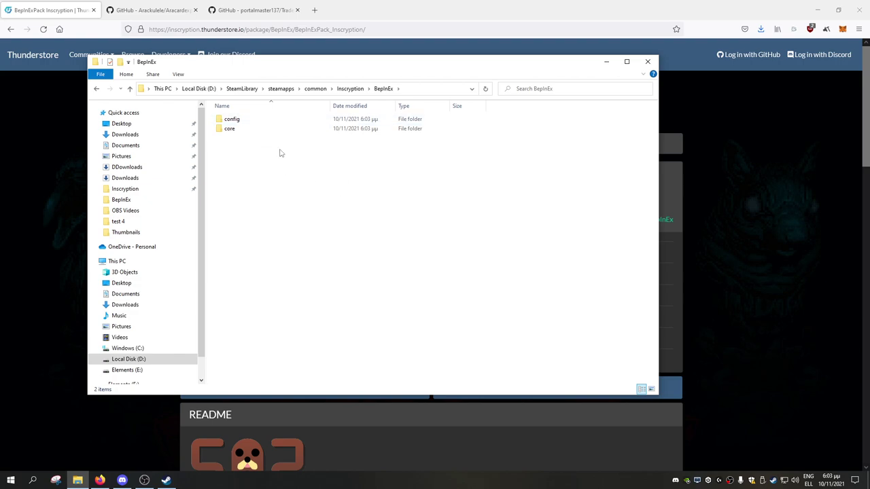
pyautogui.hotkey('alt', 'Left')
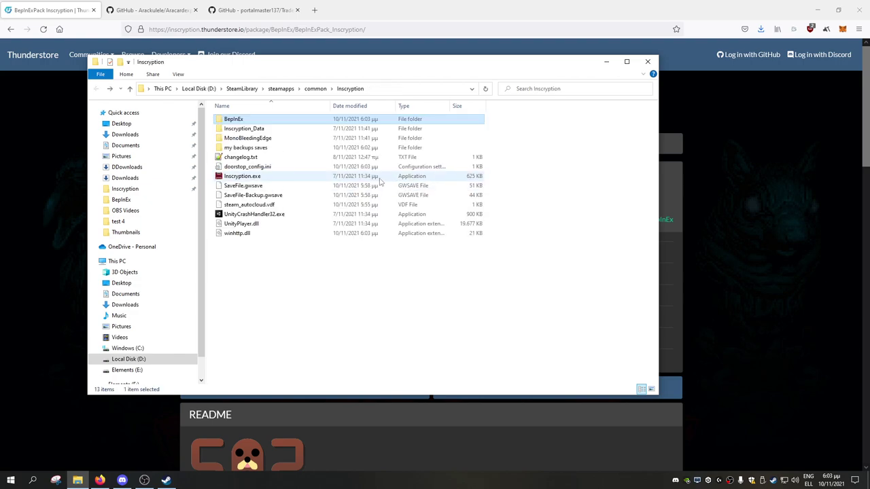
pyautogui.doubleClick(277, 176)
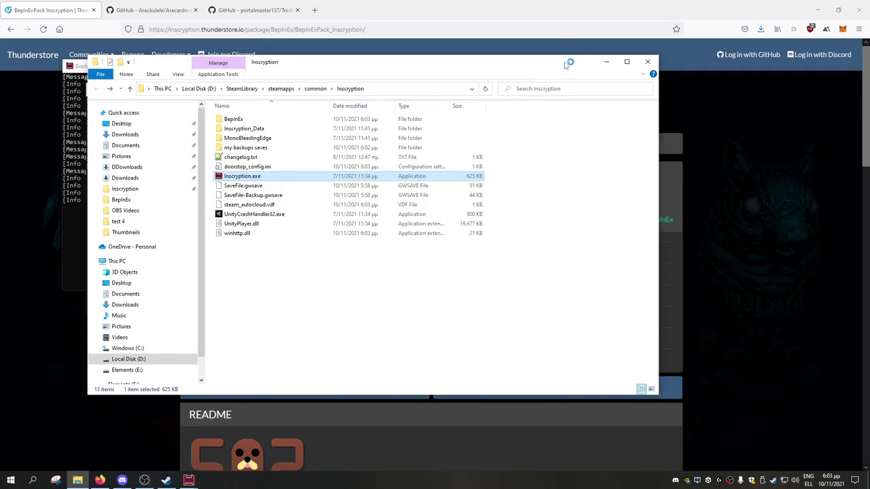
# - Quit the game and open the plugins folder inside the game's BepInEx folder, leaving its window minimized
pyautogui.moveTo(532, 68); pyautogui.dragTo(549, 77)
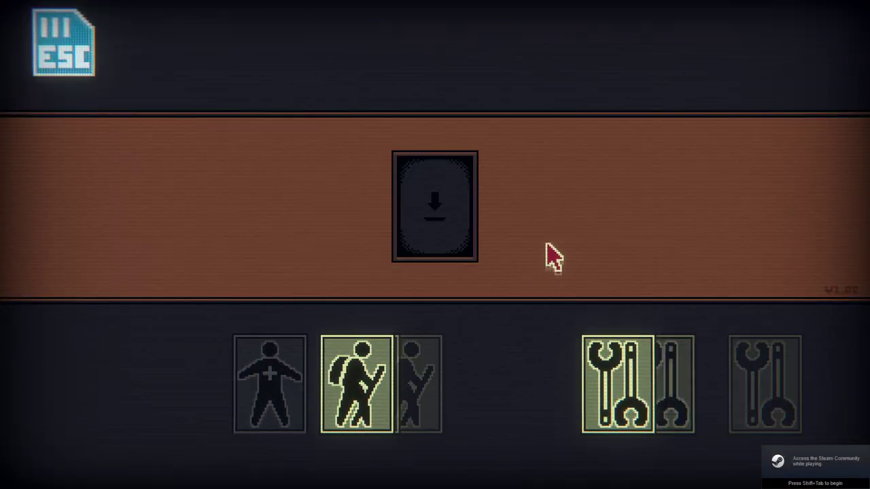
pyautogui.click(600, 374)
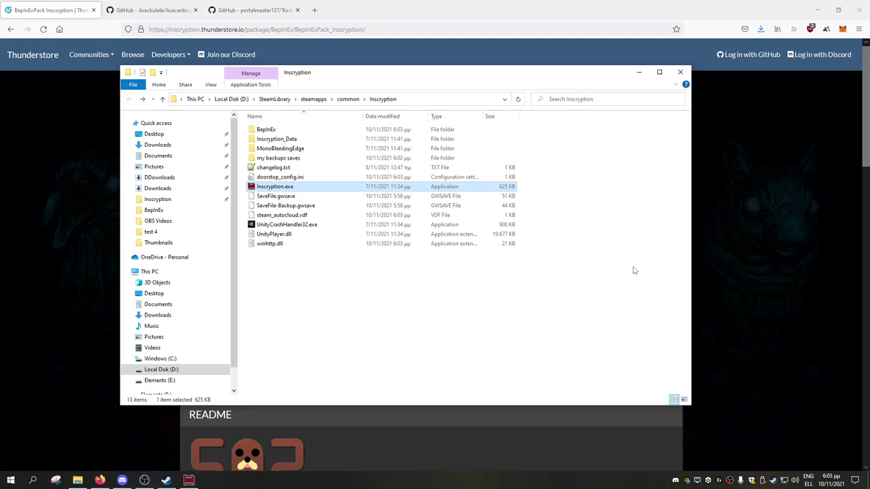
pyautogui.click(279, 131)
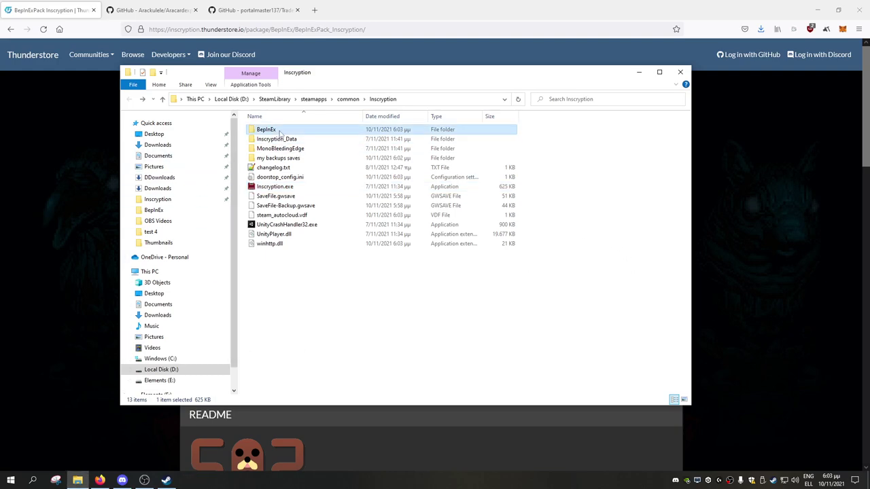
pyautogui.doubleClick(279, 132)
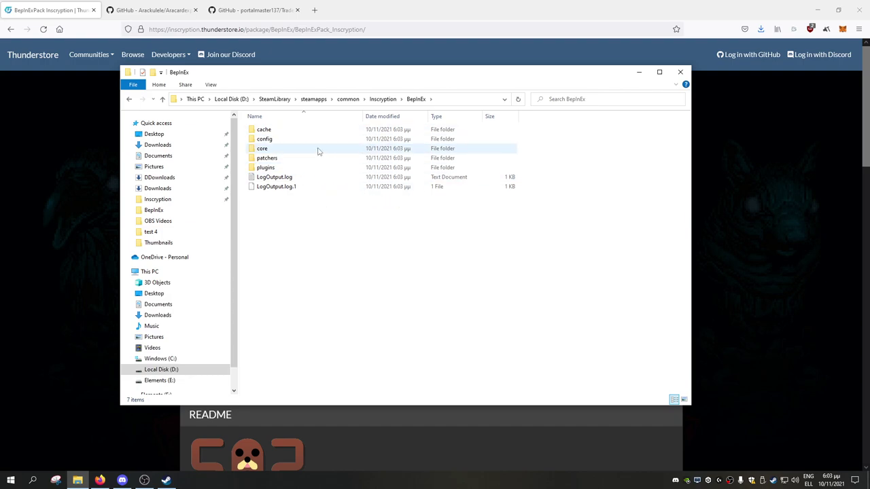
pyautogui.doubleClick(275, 167)
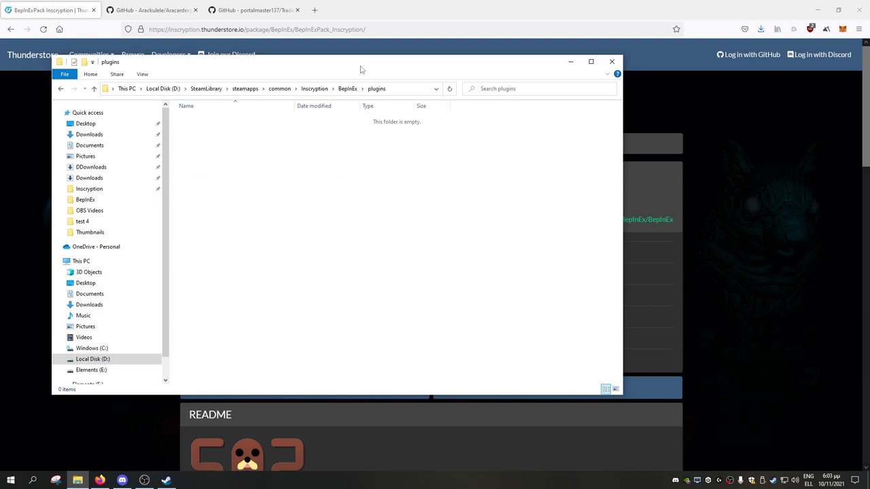
pyautogui.click(572, 62)
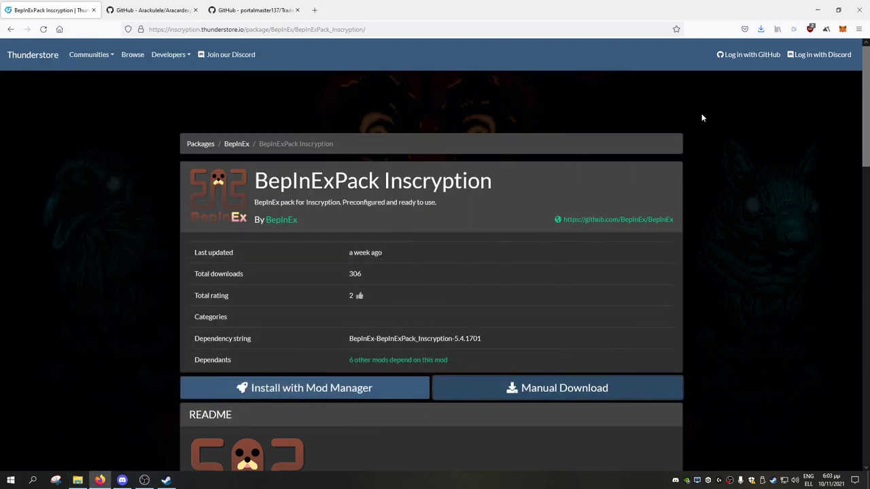
# - Return to Thunderstore's list of all Inscryption mods and open the DraftingMod page
pyautogui.click(197, 144)
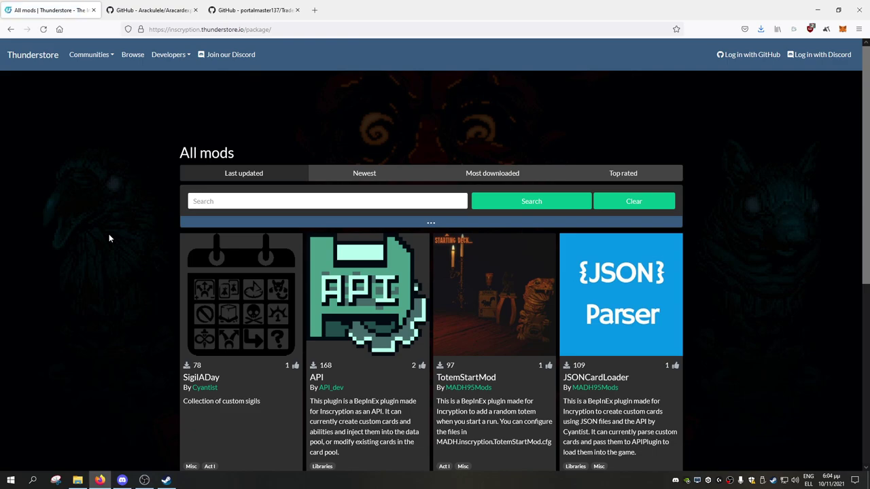
pyautogui.scroll(-5, 117, 244)
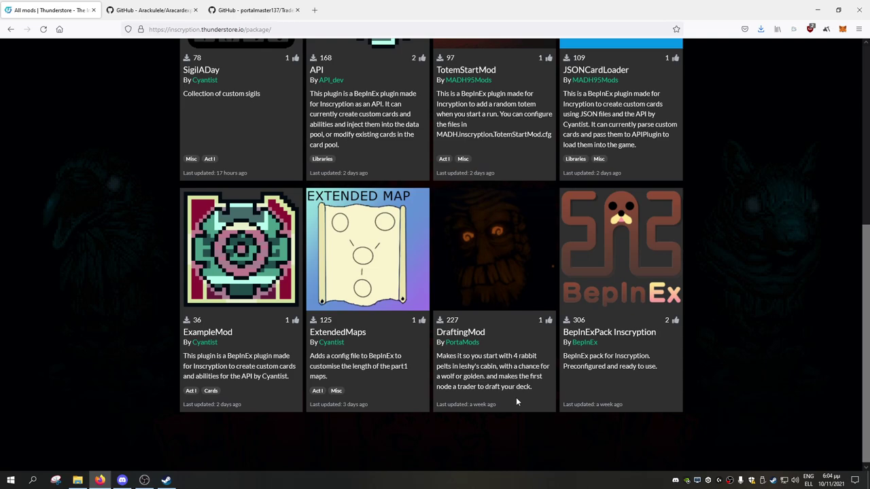
pyautogui.scroll(2, 516, 397)
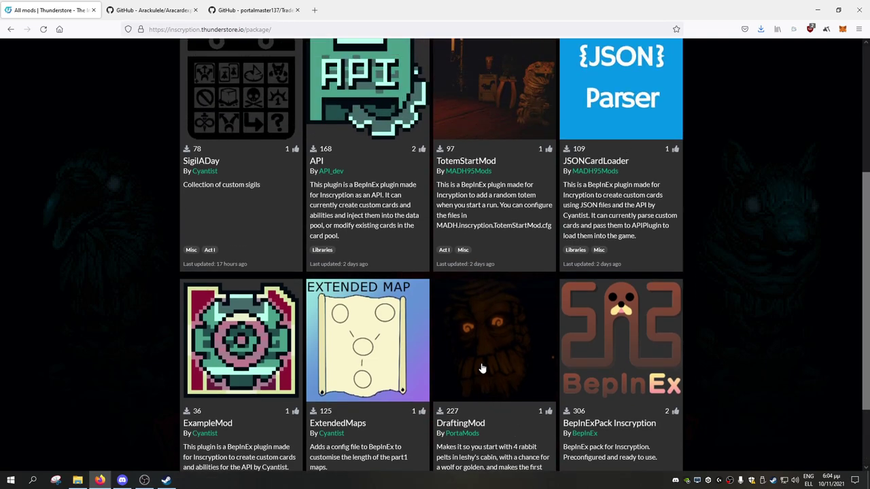
pyautogui.click(487, 320)
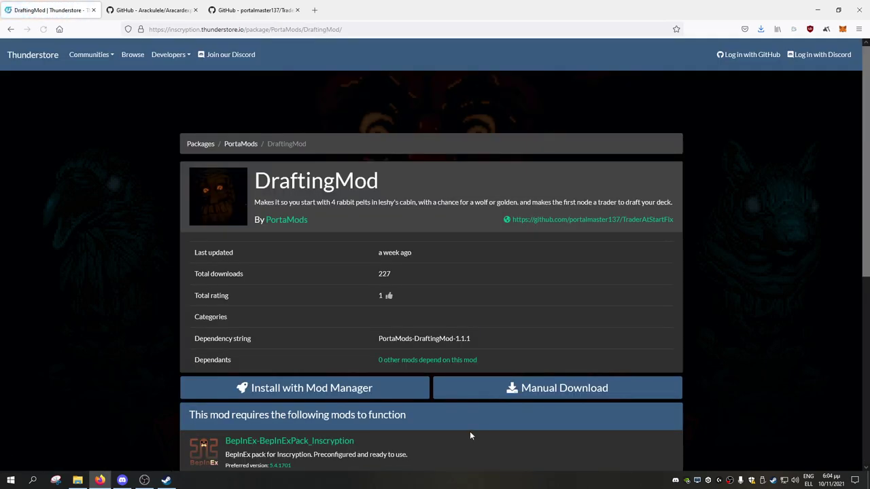
# - Download the DraftingMod archive manually, opening it with Windows Explorer
pyautogui.click(579, 392)
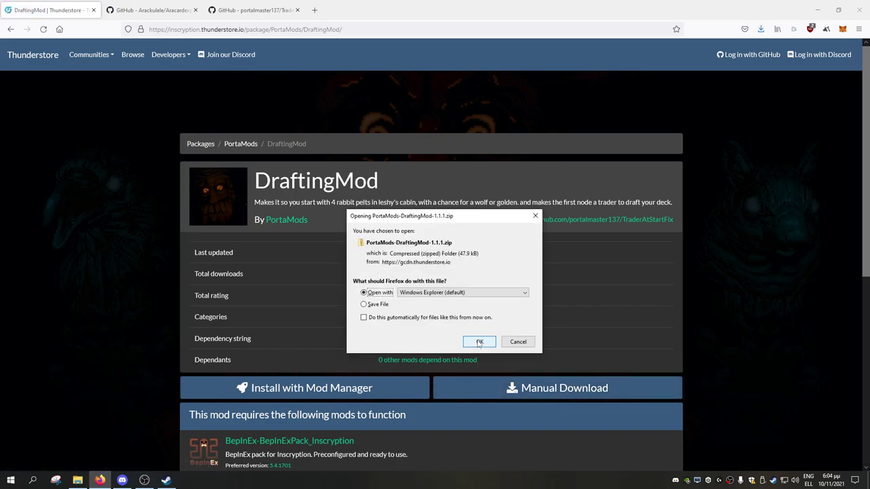
pyautogui.click(474, 338)
pyautogui.moveTo(449, 77); pyautogui.dragTo(714, 89)
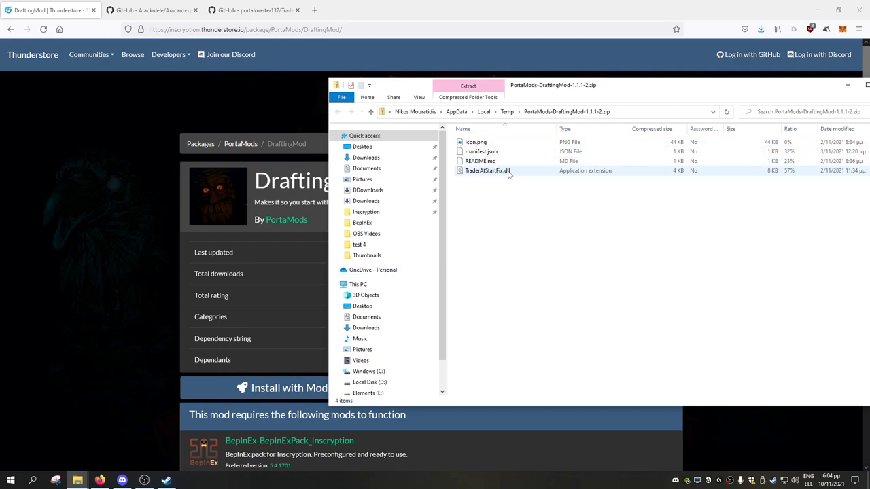
# - Copy TraderAtStartFix.dll from the archive into the BepInEx plugins folder and close the archive window
pyautogui.moveTo(78, 483)
pyautogui.click(55, 433)
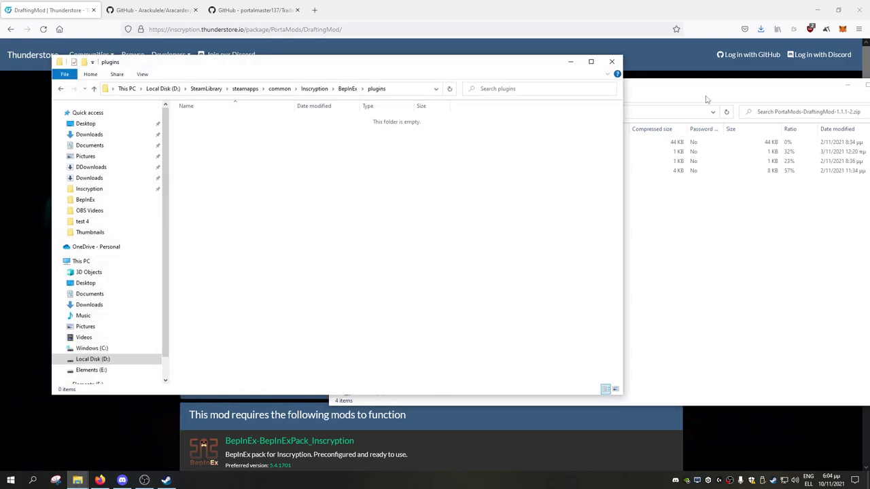
pyautogui.moveTo(685, 95); pyautogui.dragTo(695, 117)
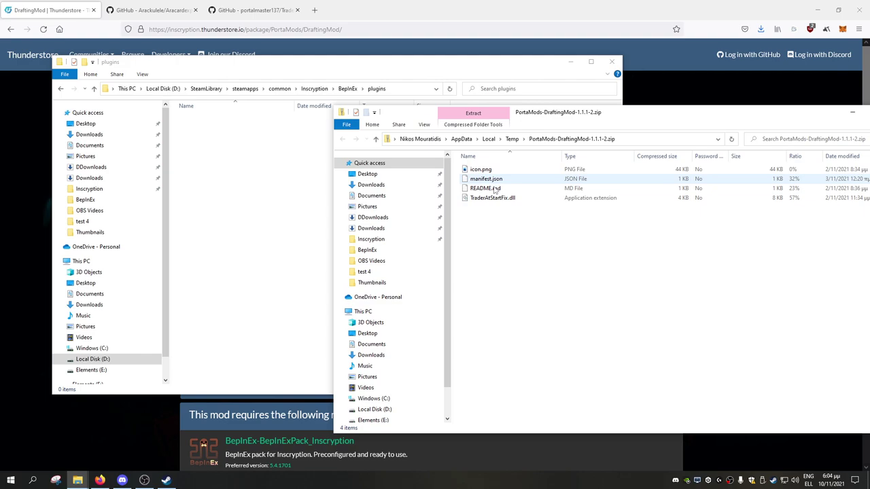
pyautogui.moveTo(493, 201); pyautogui.dragTo(248, 170)
pyautogui.click(437, 273)
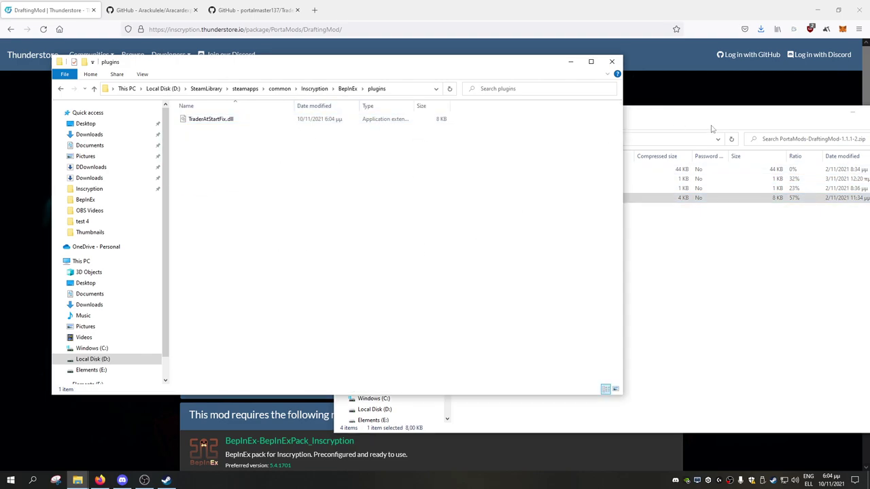
pyautogui.click(680, 126)
pyautogui.click(740, 100)
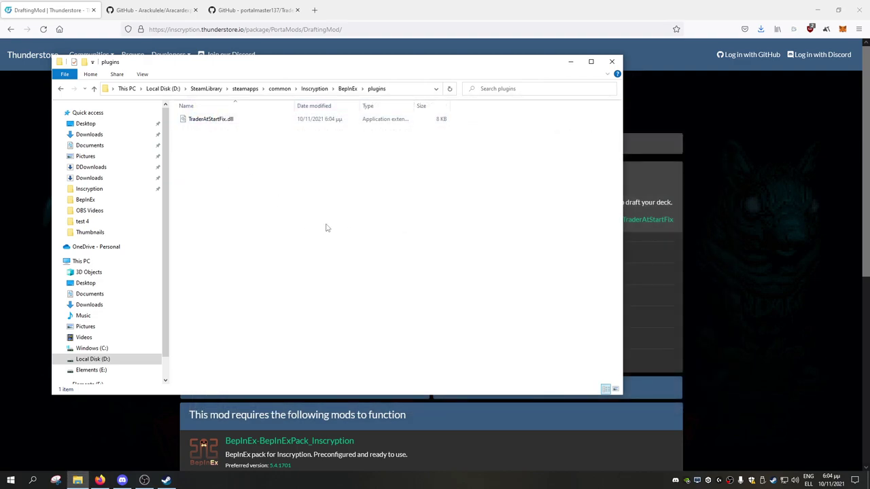
# - Go back up to the Inscryption game folder, launch Inscryption.exe and arrange the windows to show the BepInEx console
pyautogui.hotkey('alt', 'Up')
pyautogui.hotkey('alt', 'Up')
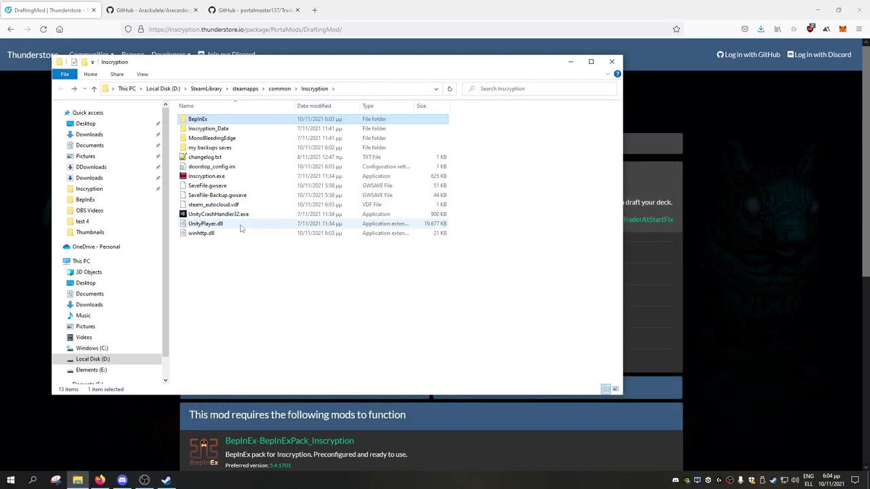
pyautogui.doubleClick(223, 176)
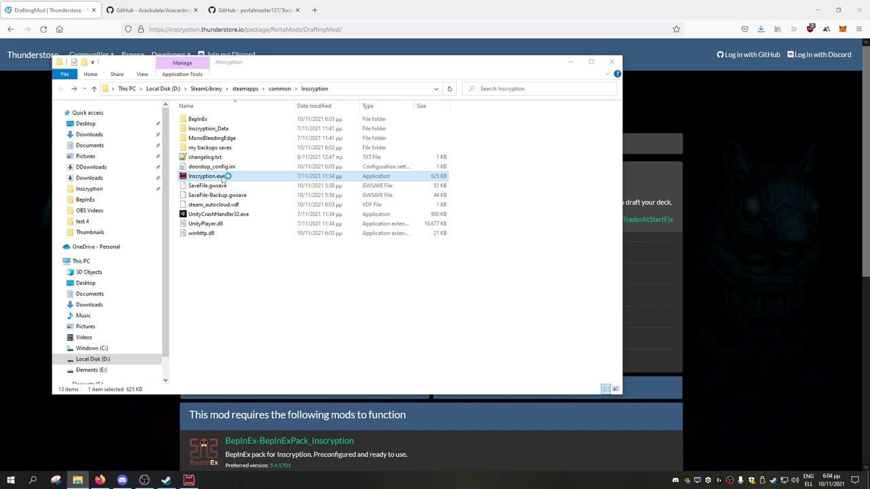
pyautogui.moveTo(524, 64); pyautogui.dragTo(622, 72)
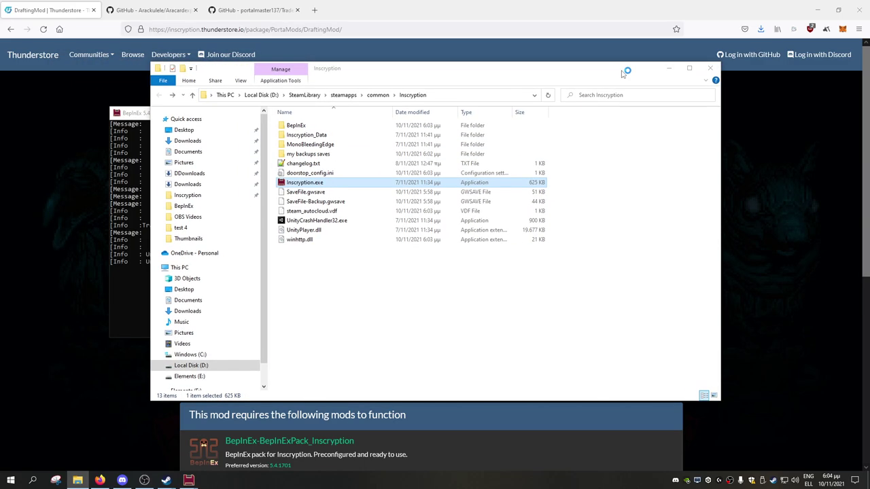
pyautogui.doubleClick(622, 72)
pyautogui.moveTo(818, 17); pyautogui.dragTo(579, 53)
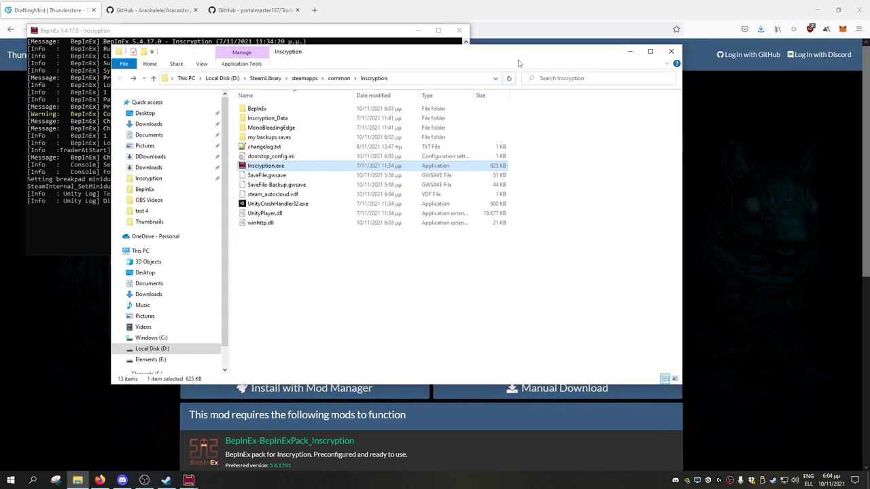
pyautogui.moveTo(539, 56); pyautogui.dragTo(528, 49)
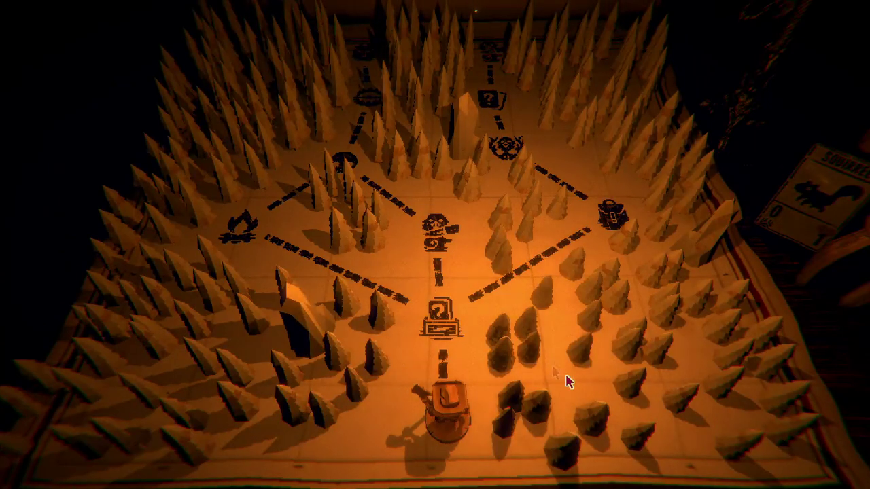
# - Look over the cards laid out beyond the map in the game, return to the main menu and quit
pyautogui.press('s')
pyautogui.press('w')
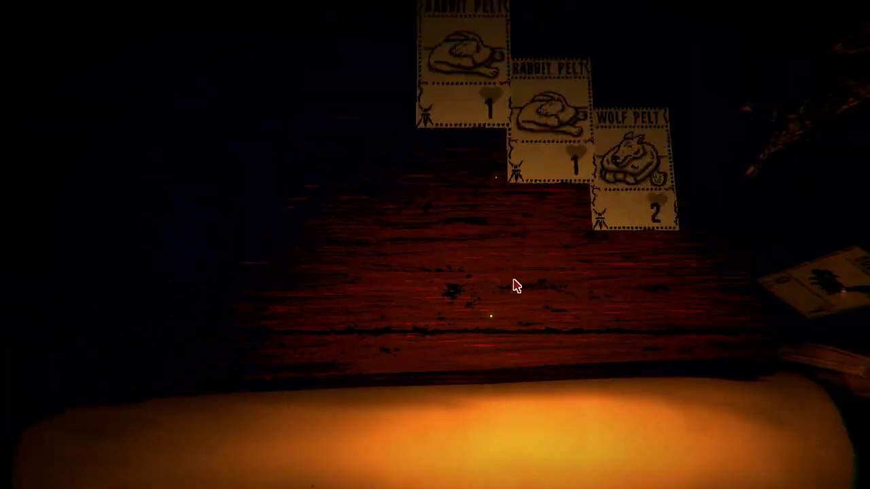
pyautogui.press('Escape')
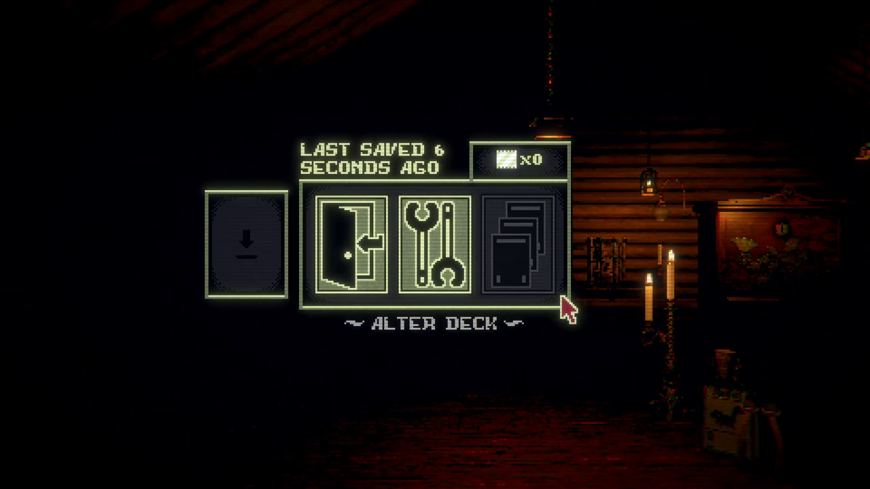
pyautogui.click(378, 253)
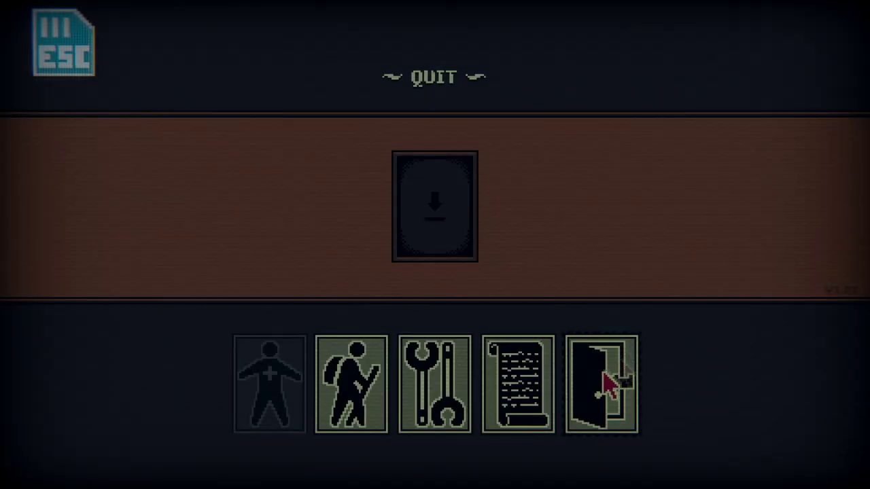
pyautogui.click(608, 383)
pyautogui.click(407, 187)
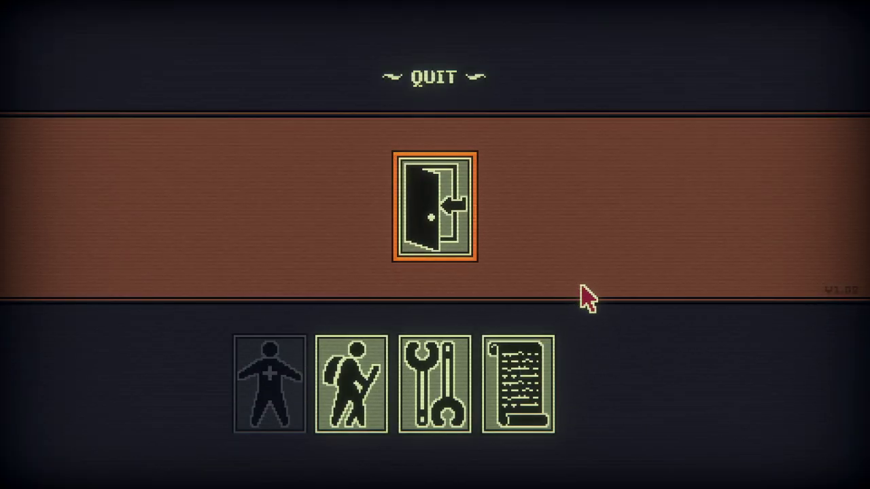
# - Check the contents of the plugins folder inside BepInEx and minimize the folder window
pyautogui.moveTo(394, 40); pyautogui.dragTo(416, 64)
pyautogui.doubleClick(250, 116)
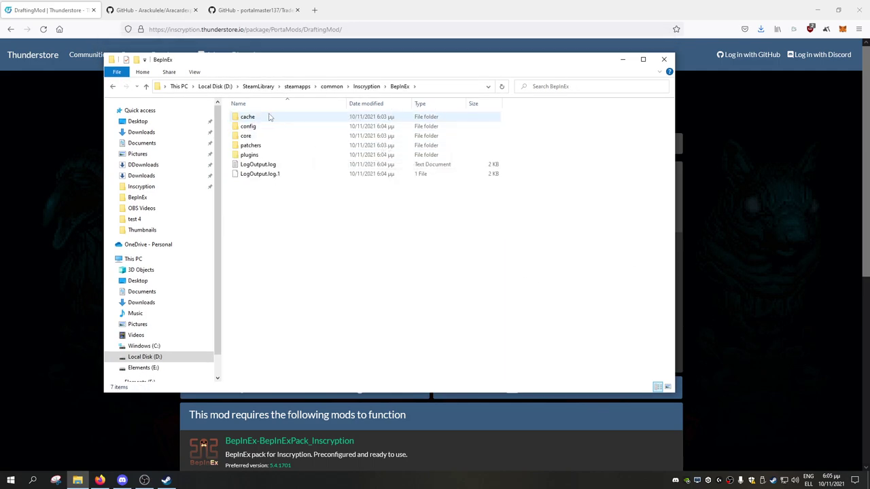
pyautogui.doubleClick(265, 154)
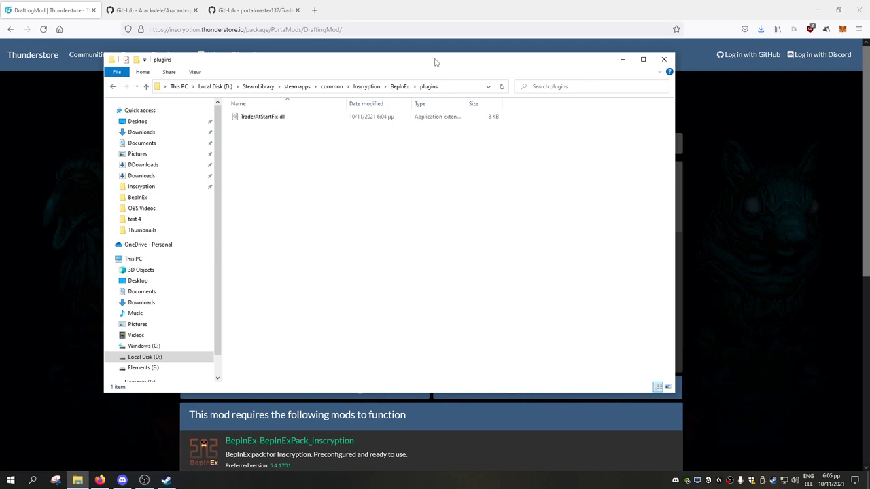
pyautogui.moveTo(436, 62); pyautogui.dragTo(431, 81)
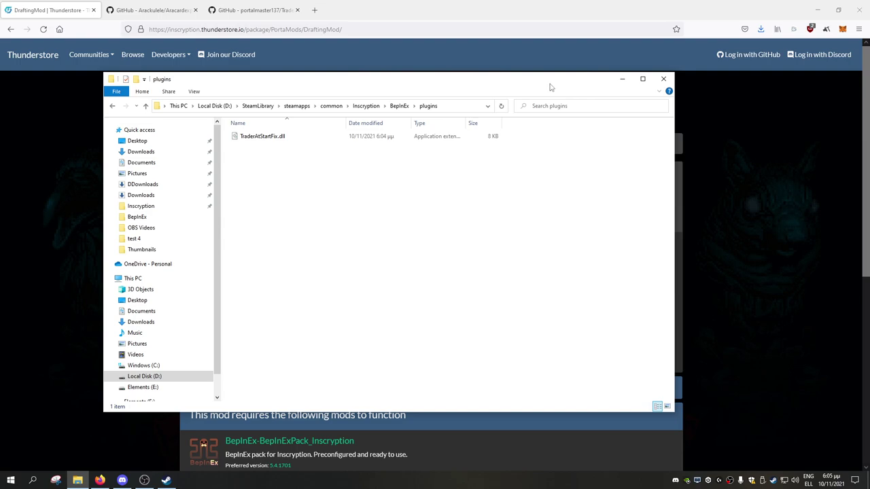
pyautogui.moveTo(551, 87); pyautogui.dragTo(568, 97)
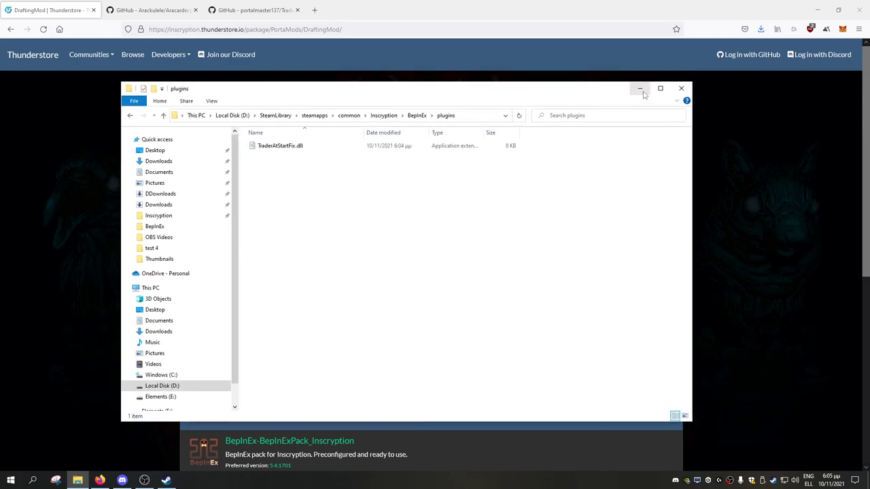
pyautogui.click(640, 89)
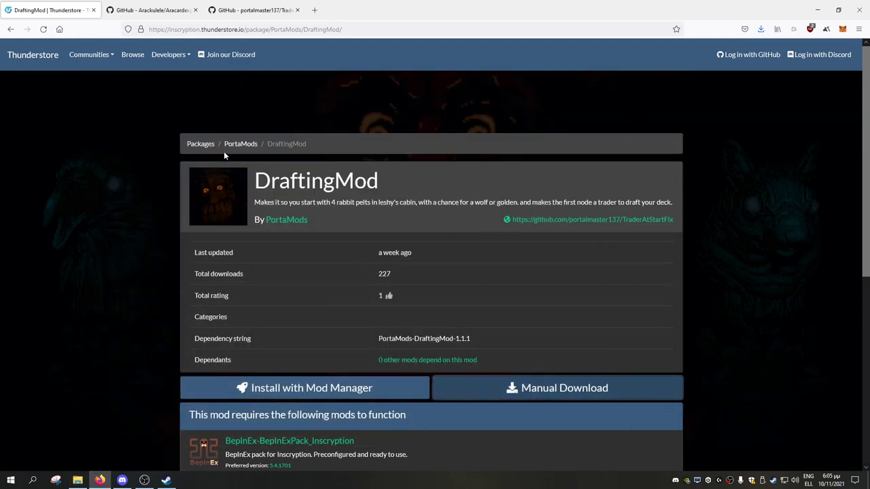
# - Return to Thunderstore's mod list, open the API mod page by API_dev and view its required mods
pyautogui.click(201, 144)
pyautogui.scroll(-3, 125, 272)
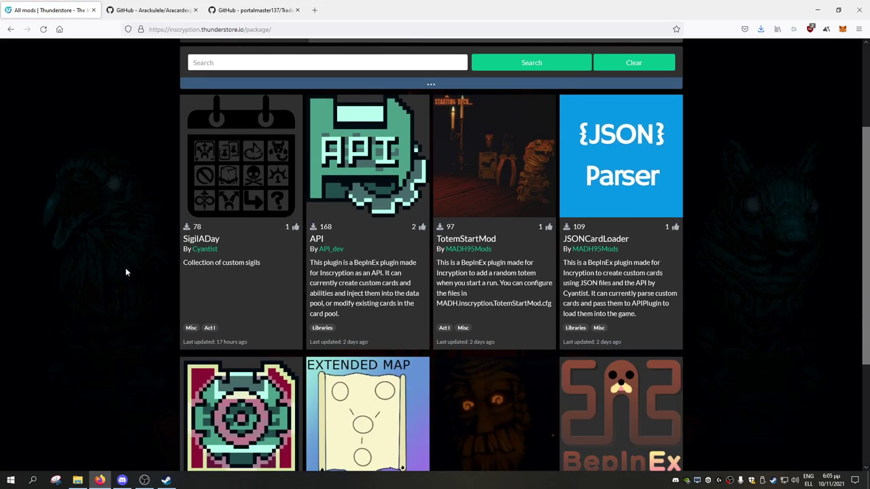
pyautogui.scroll(3, 140, 305)
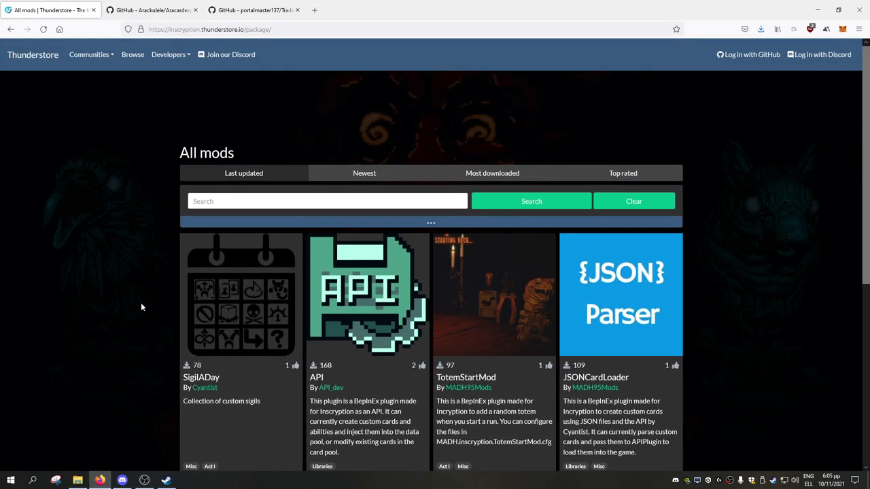
pyautogui.scroll(-2, 141, 305)
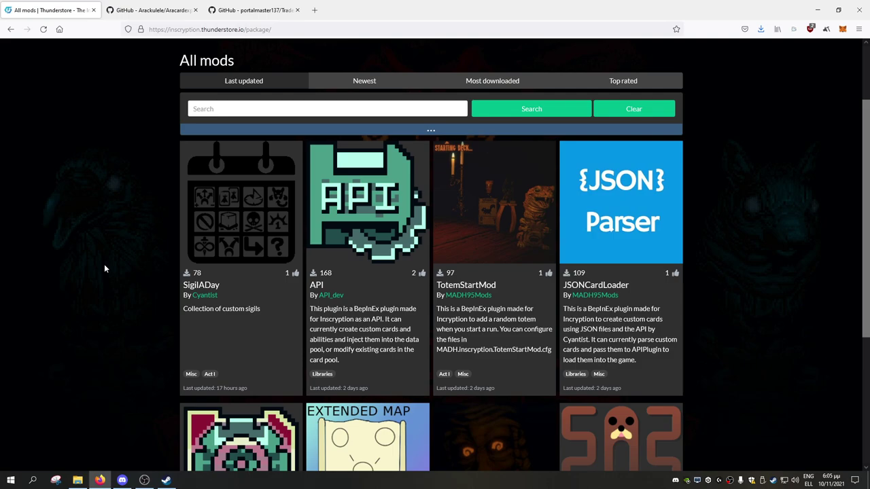
pyautogui.click(340, 201)
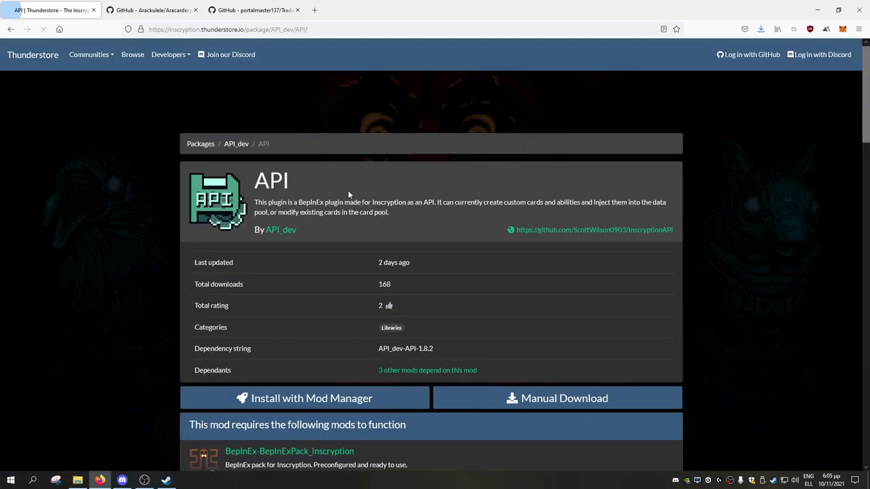
pyautogui.scroll(-3, 505, 344)
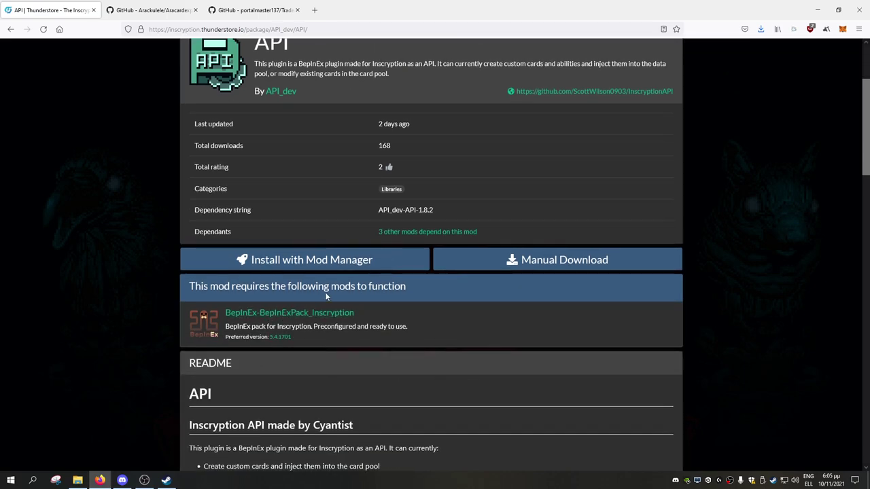
# - Download the API mod manually and open its zip archive in Windows Explorer
pyautogui.scroll(2, 474, 439)
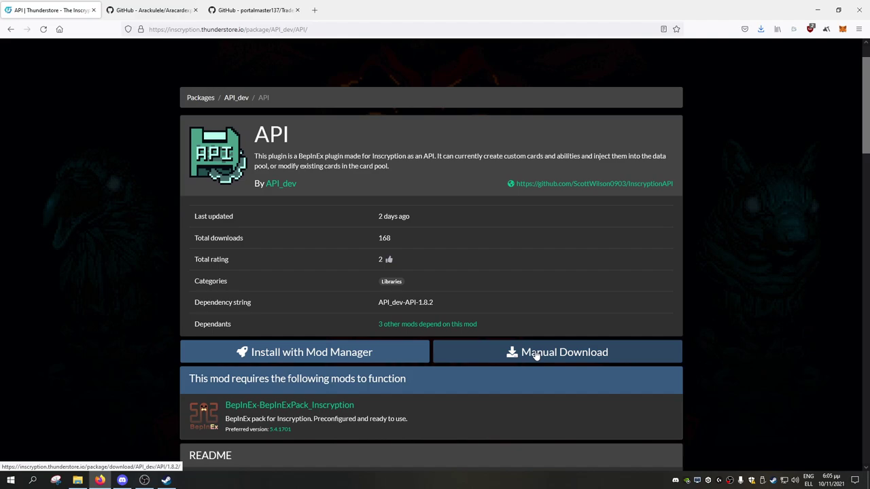
pyautogui.click(536, 355)
pyautogui.click(469, 340)
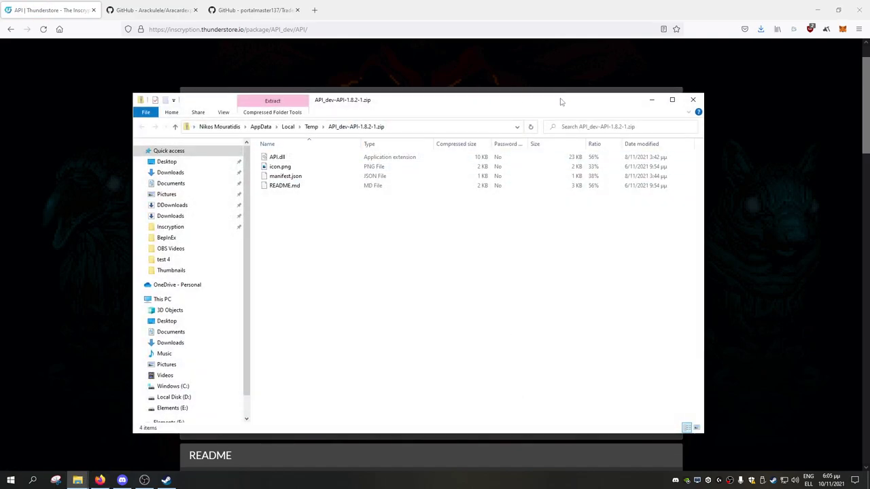
# - Copy API.dll from the archive into the game's BepInEx plugins folder and close the archive window
pyautogui.moveTo(562, 102); pyautogui.dragTo(733, 98)
pyautogui.click(465, 155)
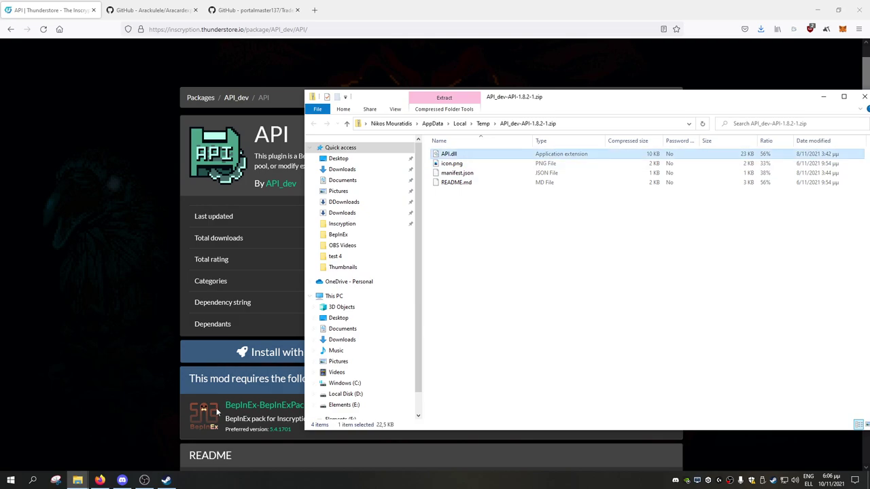
pyautogui.moveTo(77, 480)
pyautogui.click(49, 442)
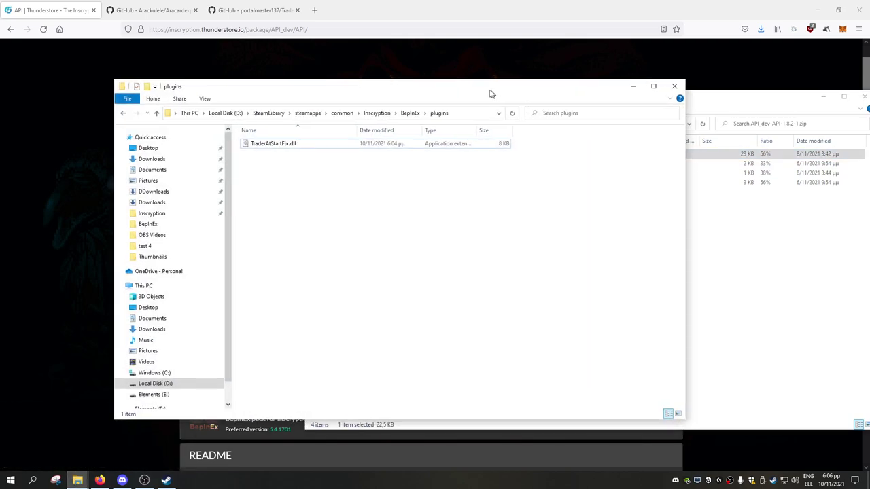
pyautogui.moveTo(492, 94); pyautogui.dragTo(378, 69)
pyautogui.click(476, 156)
pyautogui.moveTo(476, 156); pyautogui.dragTo(214, 233)
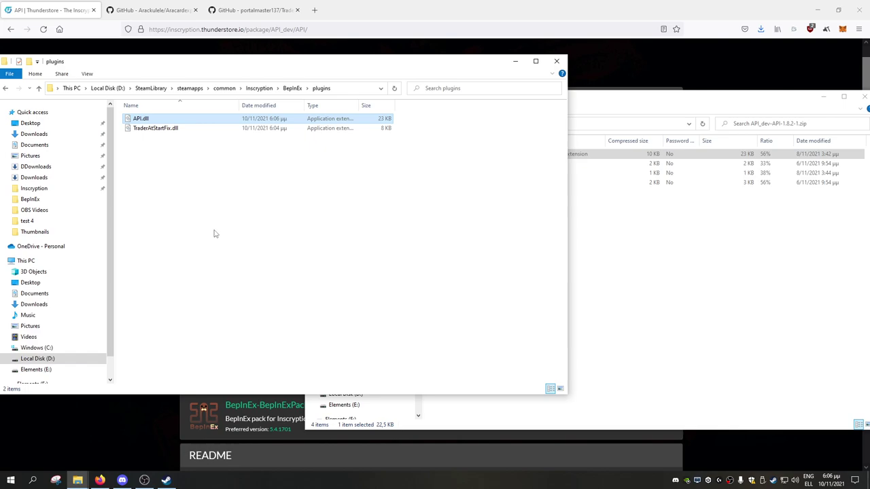
pyautogui.moveTo(361, 69); pyautogui.dragTo(381, 70)
pyautogui.click(696, 106)
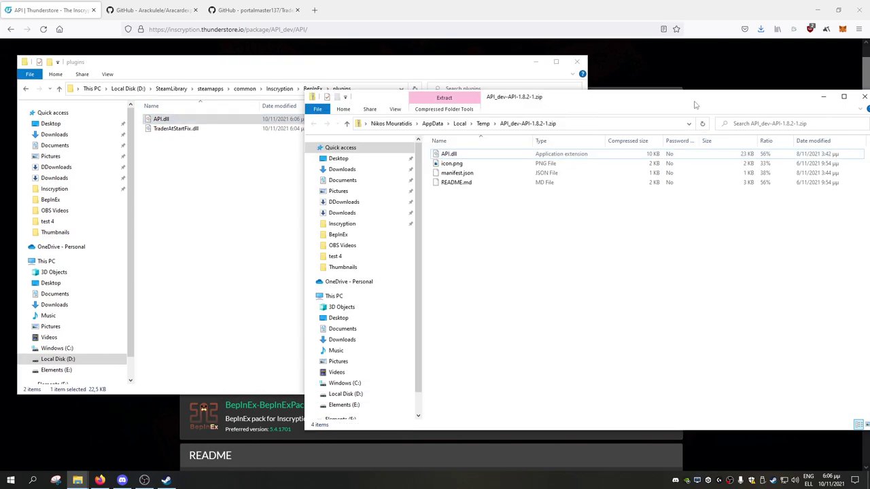
pyautogui.moveTo(697, 106); pyautogui.dragTo(592, 108)
pyautogui.click(762, 100)
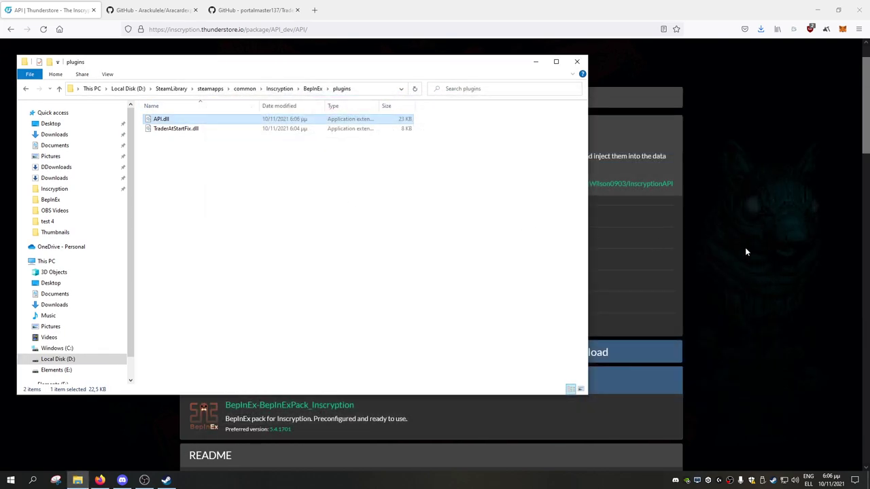
# - Return to Thunderstore's list of all Inscryption mods and open the JSONCardLoader page by MADH95Mods
pyautogui.click(763, 232)
pyautogui.scroll(2, 296, 146)
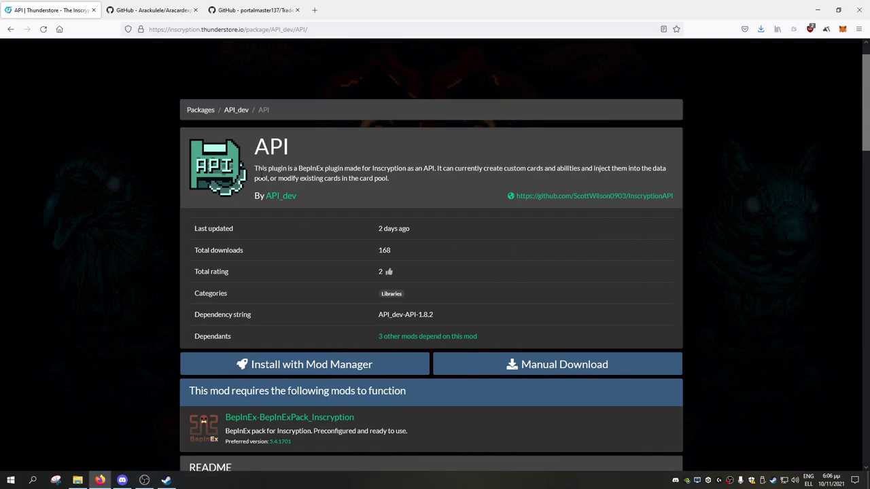
pyautogui.click(197, 147)
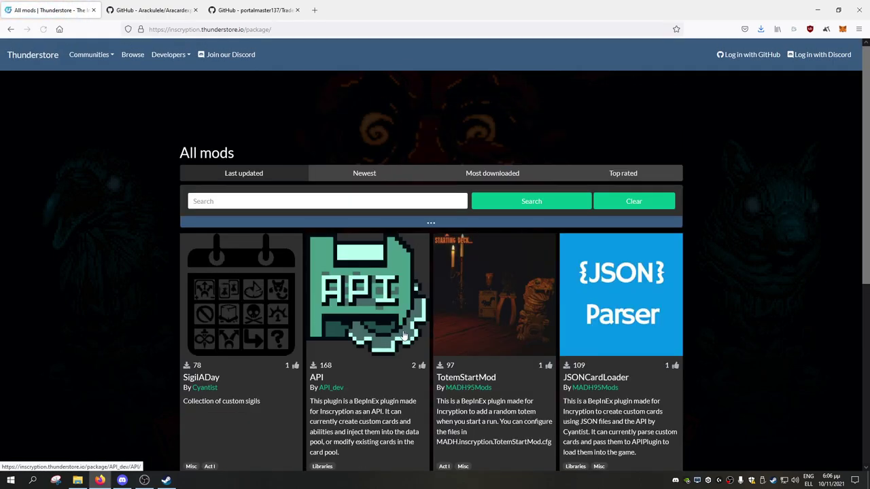
pyautogui.click(629, 299)
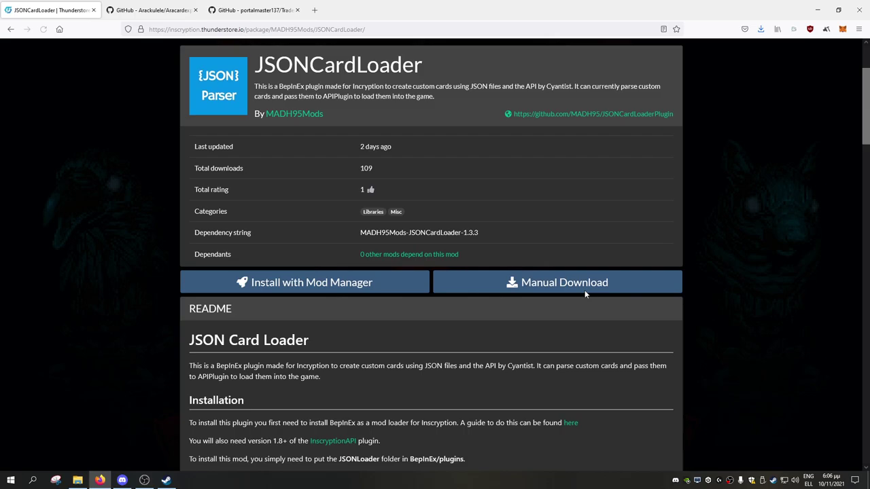
# - Skim the JSONCardLoader README, download the mod manually and open its zip archive in Windows Explorer
pyautogui.scroll(-15, 347, 312)
pyautogui.scroll(-12, 347, 309)
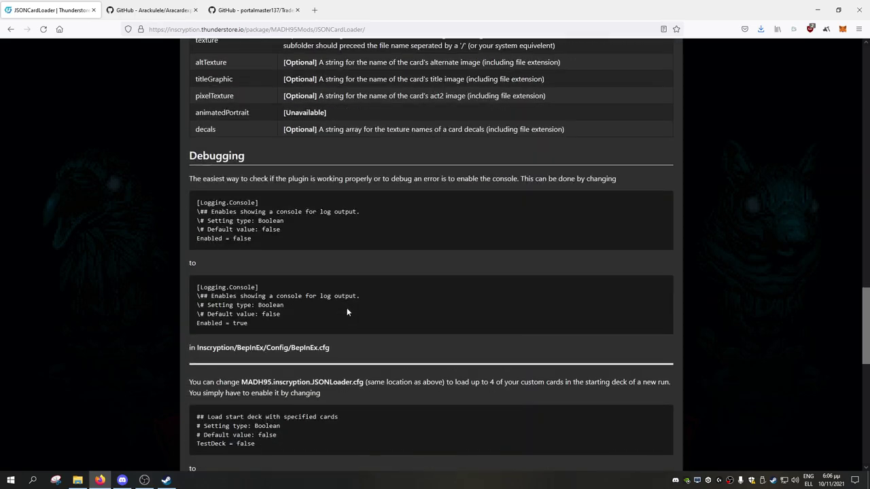
pyautogui.scroll(8, 392, 374)
pyautogui.scroll(15, 392, 375)
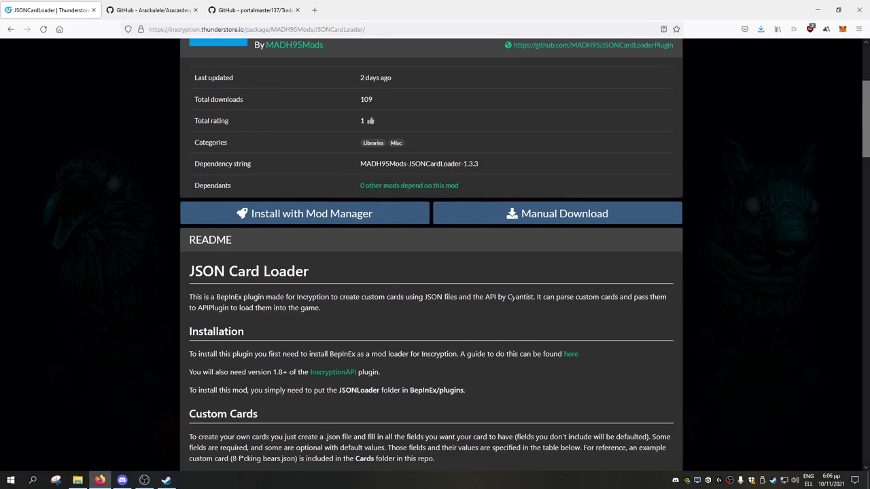
pyautogui.scroll(4, 571, 380)
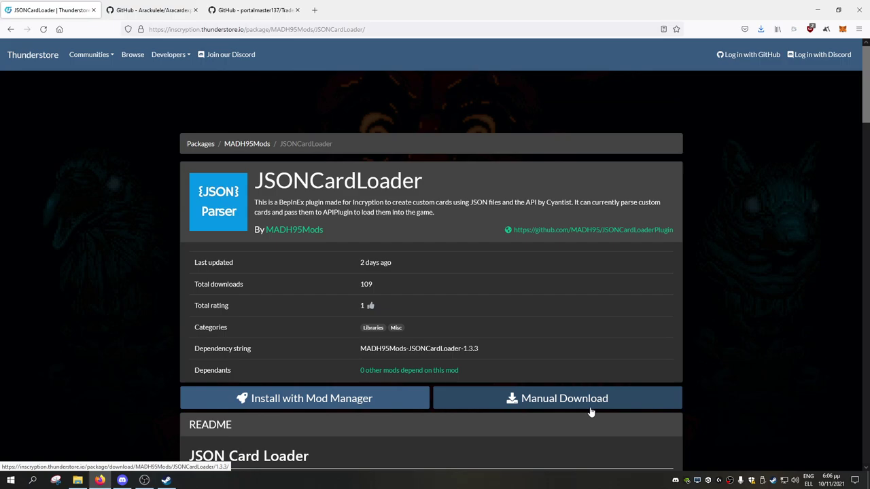
pyautogui.click(556, 401)
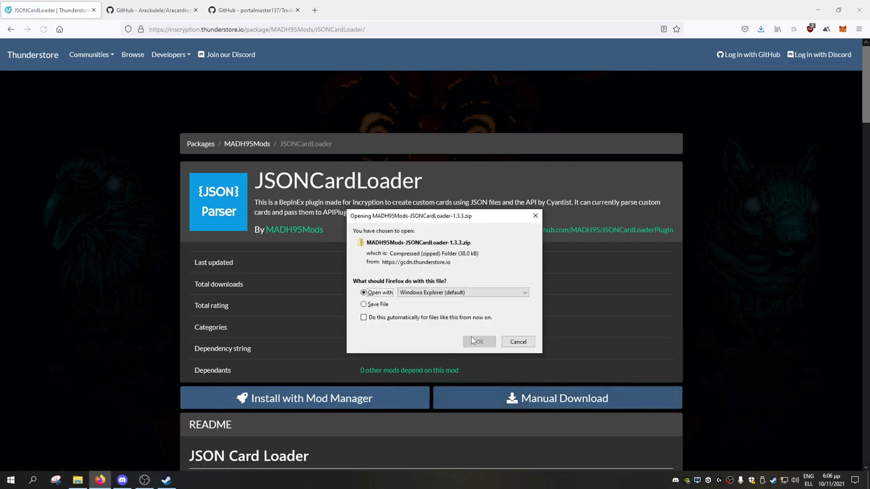
pyautogui.click(480, 342)
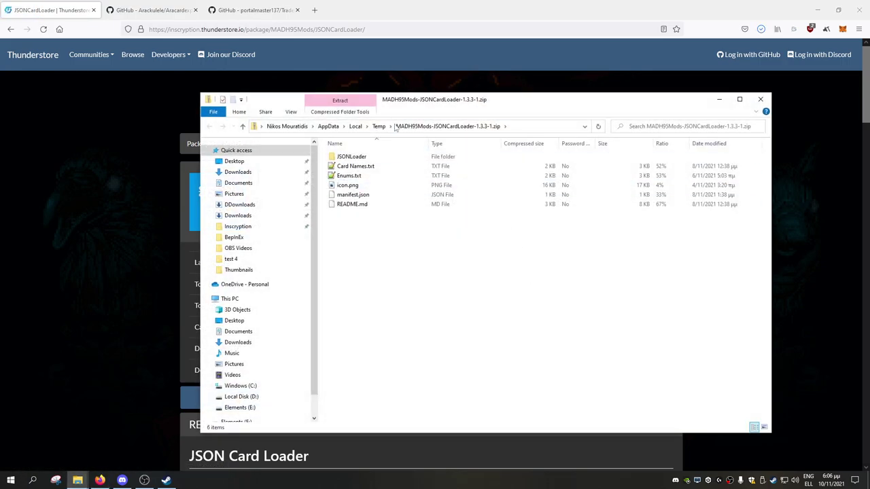
# - Check the contents of the JSONLoader folder inside the archive and return to the archive's root
pyautogui.moveTo(417, 104); pyautogui.dragTo(533, 104)
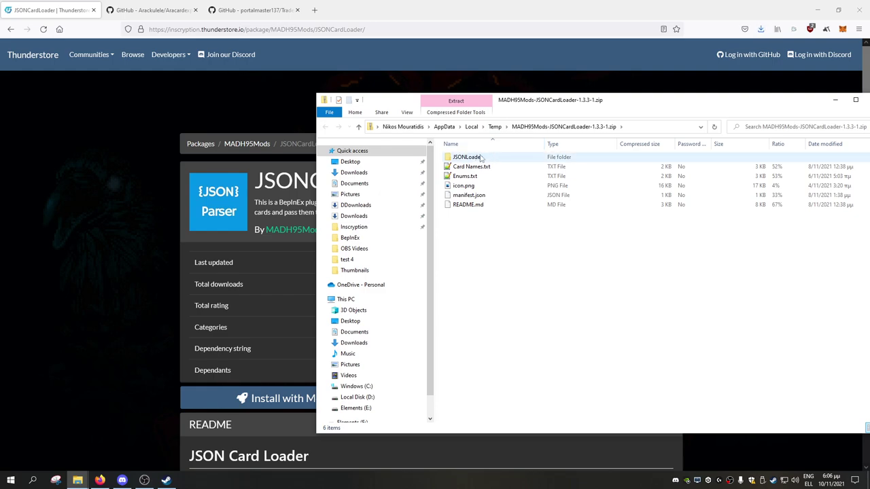
pyautogui.doubleClick(469, 157)
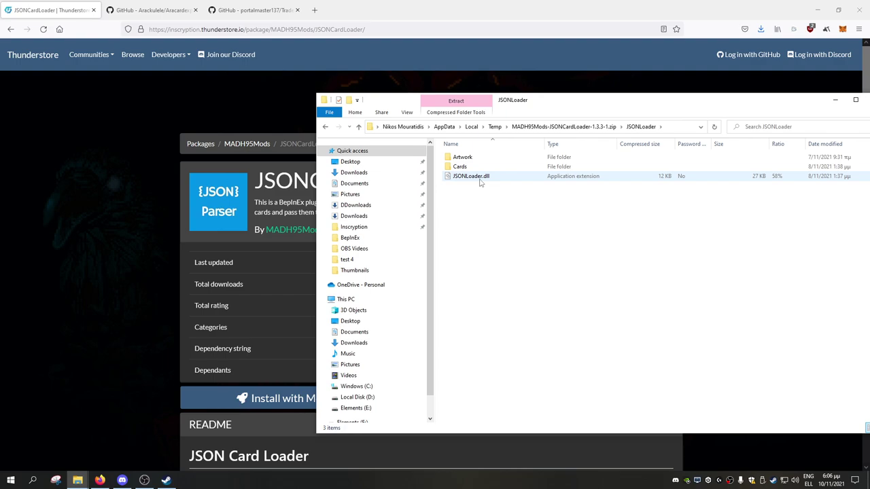
pyautogui.press('BackSpace')
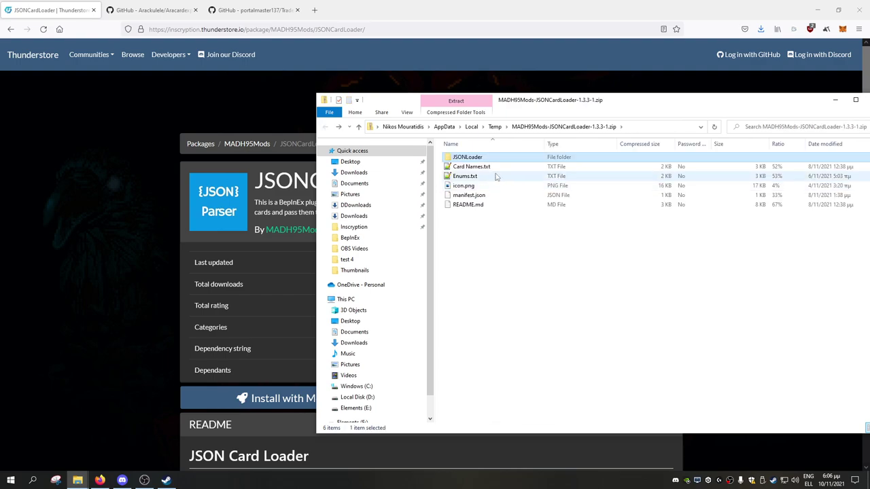
# - Copy the JSONLoader folder from the archive into the BepInEx plugins folder and close the archive window
pyautogui.moveTo(78, 479)
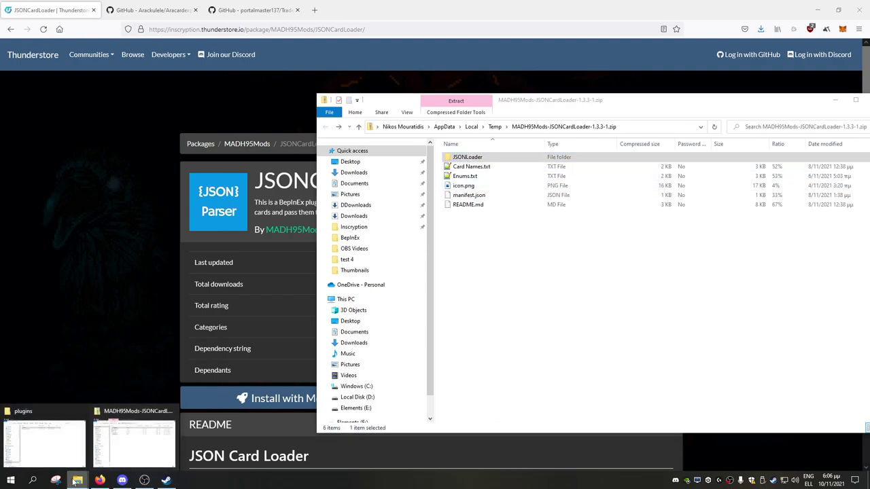
pyautogui.click(44, 439)
pyautogui.moveTo(679, 106); pyautogui.dragTo(710, 151)
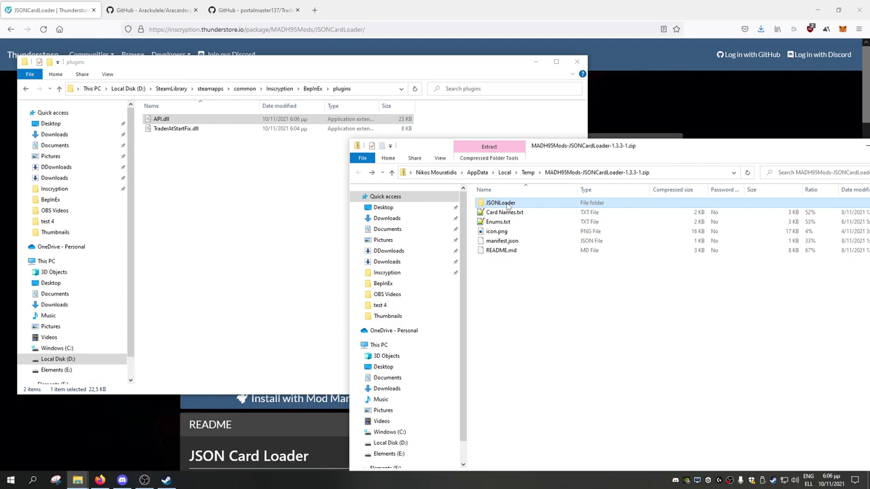
pyautogui.moveTo(508, 206); pyautogui.dragTo(218, 161)
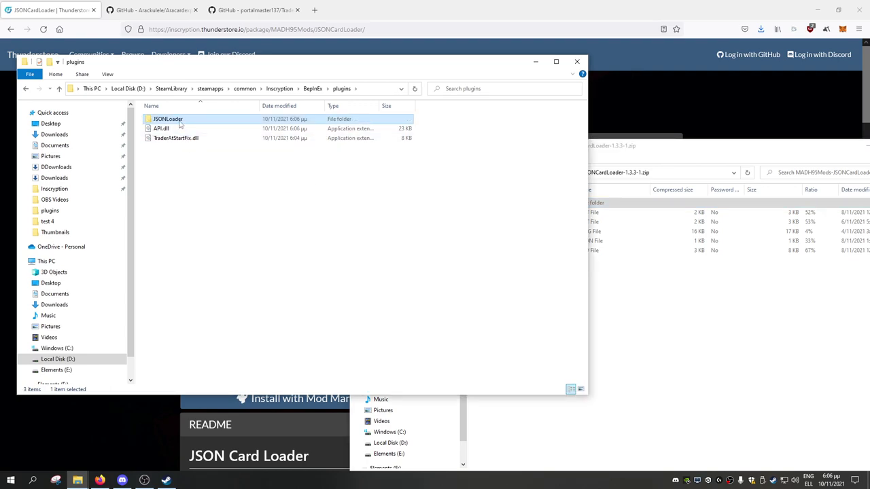
pyautogui.click(196, 176)
pyautogui.moveTo(741, 163); pyautogui.dragTo(625, 145)
pyautogui.click(793, 136)
# - Delete all the sample card files from the Cards subfolder of the copied JSONLoader folder
pyautogui.doubleClick(198, 120)
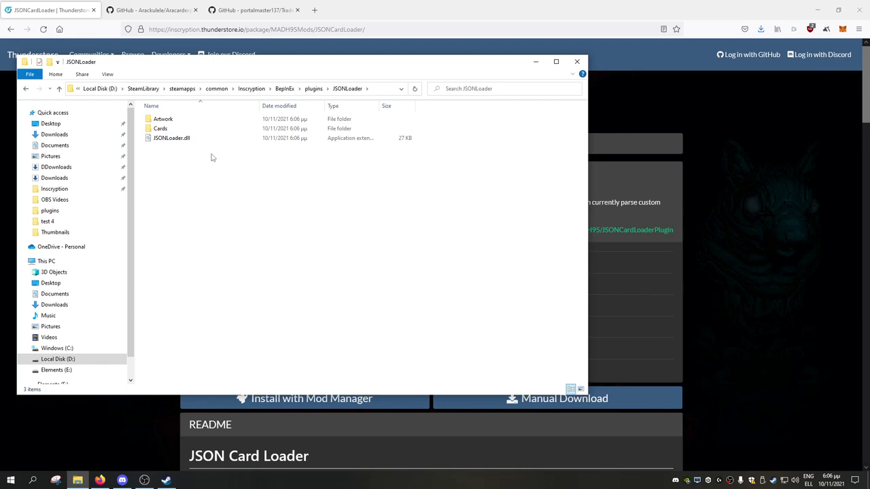
pyautogui.hotkey('alt', 'Left')
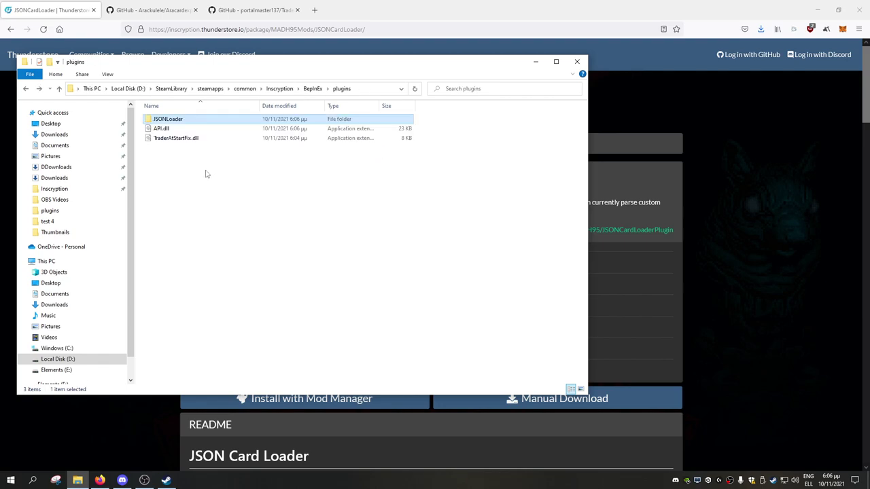
pyautogui.doubleClick(171, 119)
pyautogui.doubleClick(163, 129)
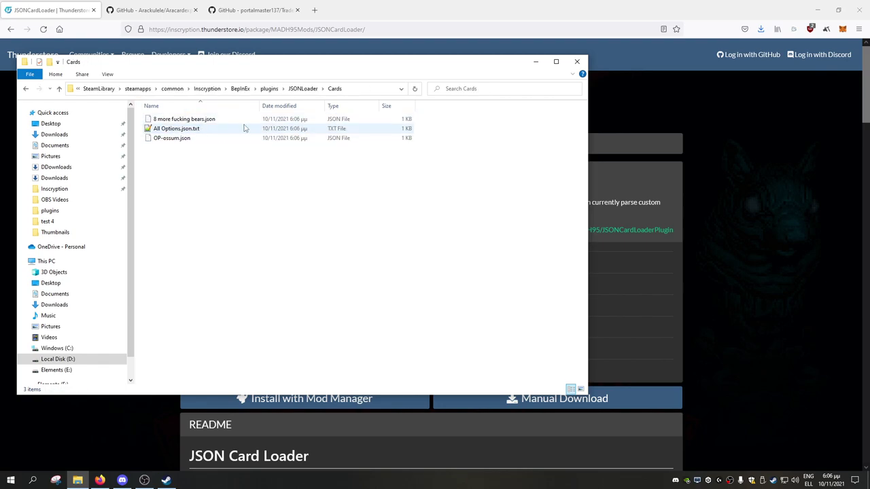
pyautogui.moveTo(260, 200); pyautogui.dragTo(153, 116)
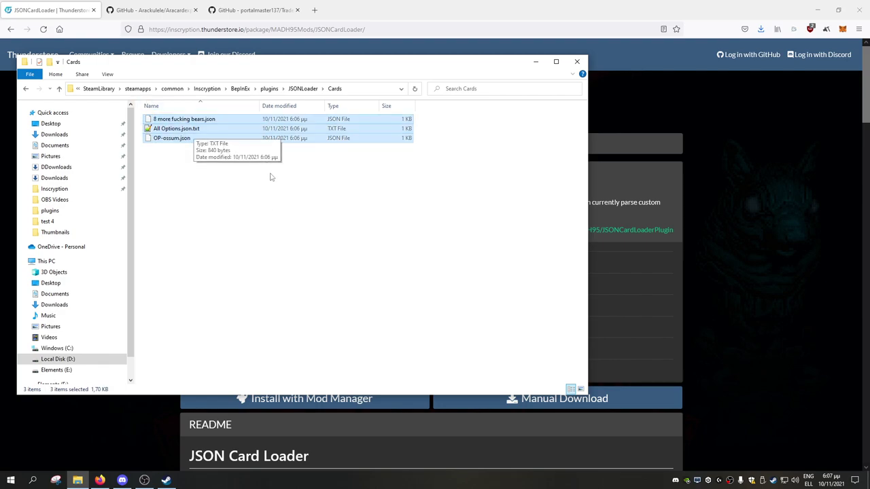
pyautogui.press('Delete')
# - Delete the sample bear image from JSONLoader's Artwork subfolder and return to the JSONLoader folder
pyautogui.hotkey('alt', 'Left')
pyautogui.doubleClick(204, 121)
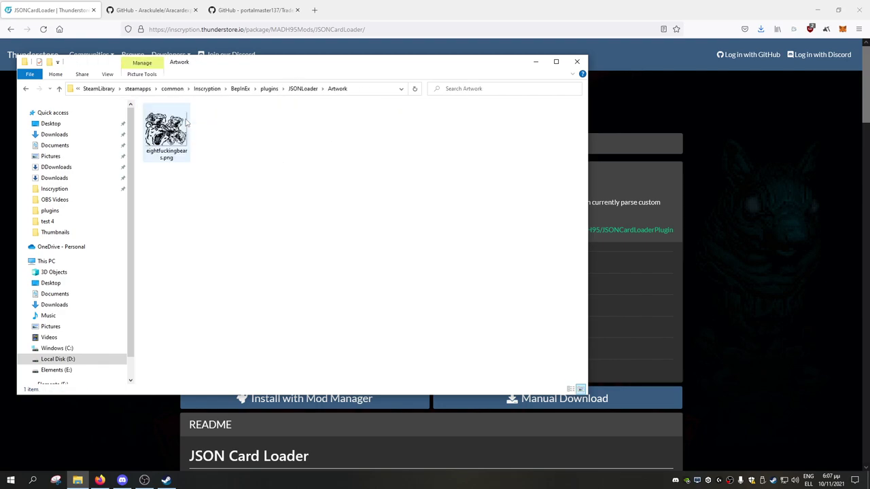
pyautogui.hotkey('ctrl', 'a')
pyautogui.press('Delete')
pyautogui.hotkey('alt', 'Left')
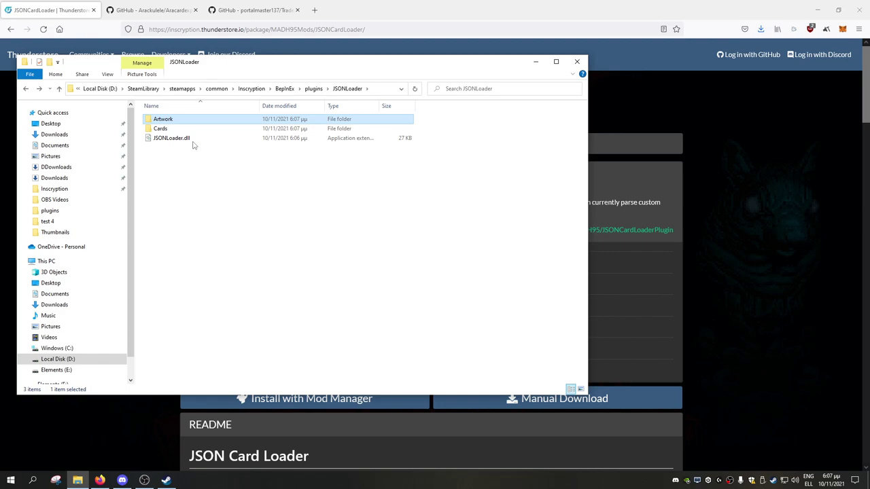
# - Minimize the JSONLoader folder window and look through Thunderstore's list of all Inscryption mods
pyautogui.moveTo(294, 62); pyautogui.dragTo(415, 68)
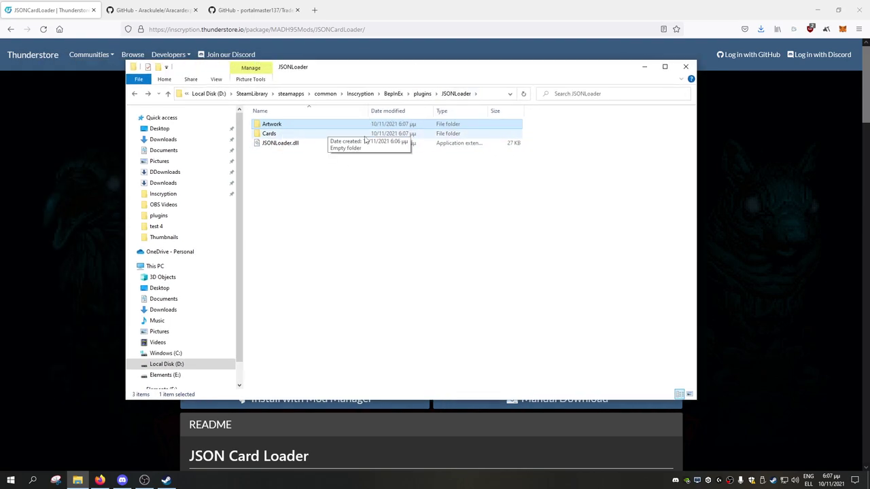
pyautogui.click(644, 67)
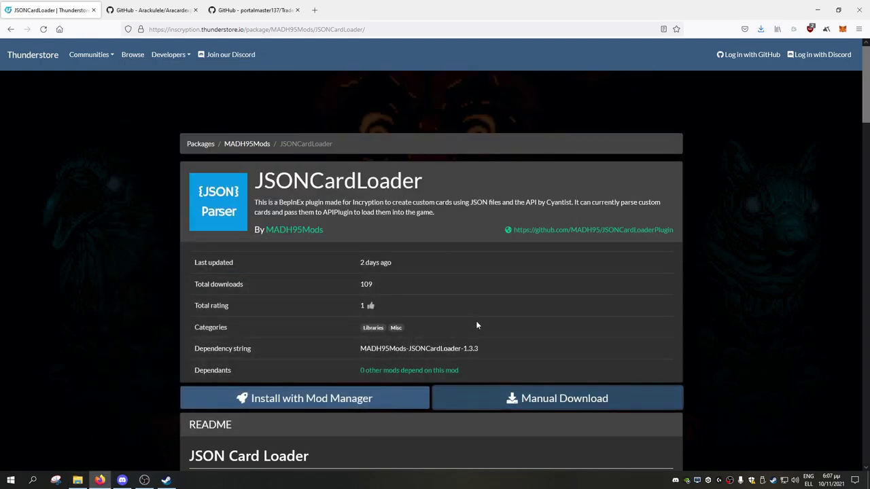
pyautogui.click(201, 144)
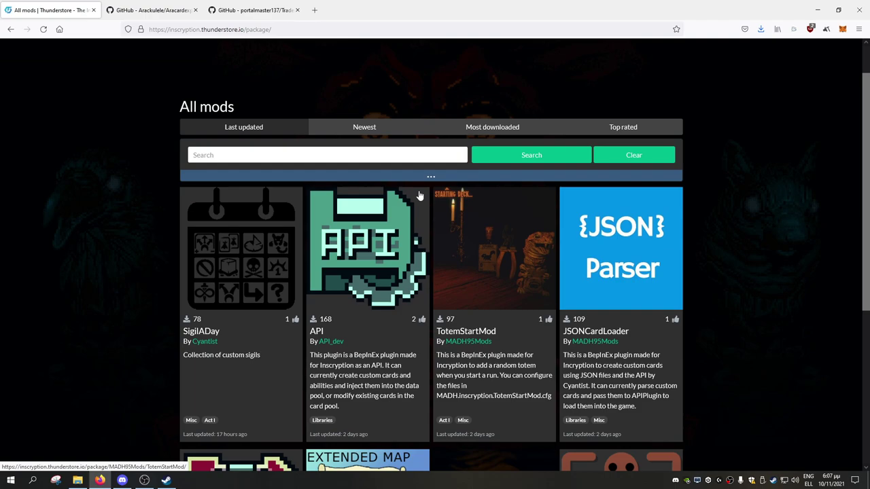
pyautogui.scroll(-4, 419, 196)
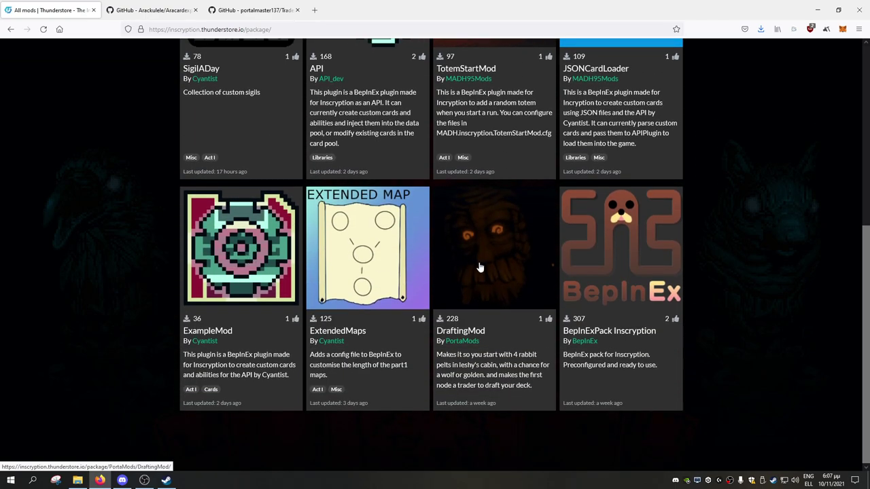
pyautogui.scroll(5, 425, 283)
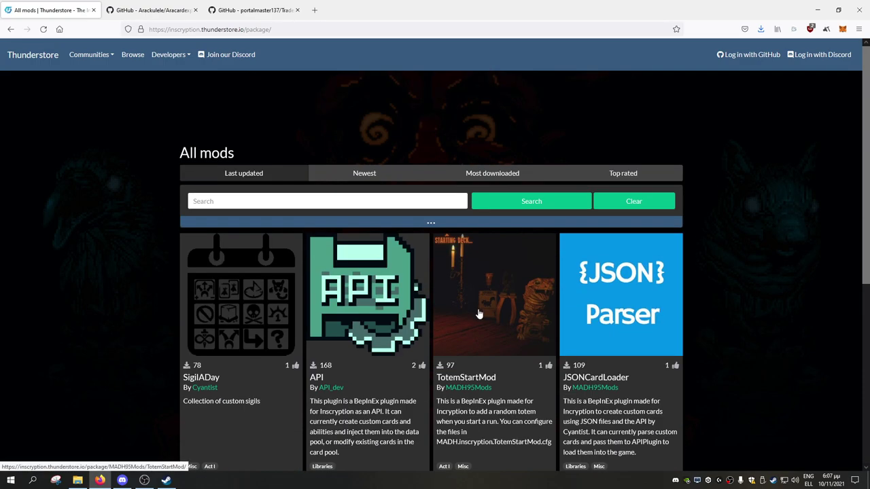
# - Switch to Discord and look over the Inscryption Modding server's showcase channel and its channel list
pyautogui.click(256, 62)
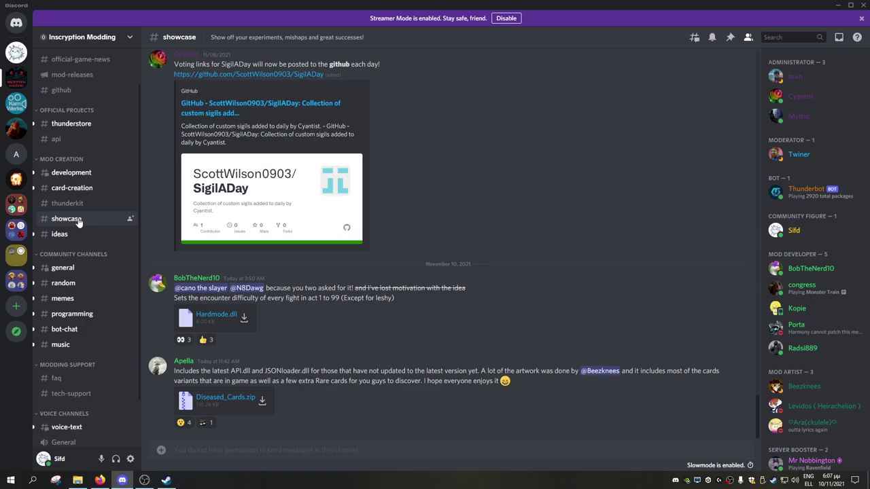
pyautogui.scroll(-2, 81, 226)
pyautogui.scroll(3, 85, 272)
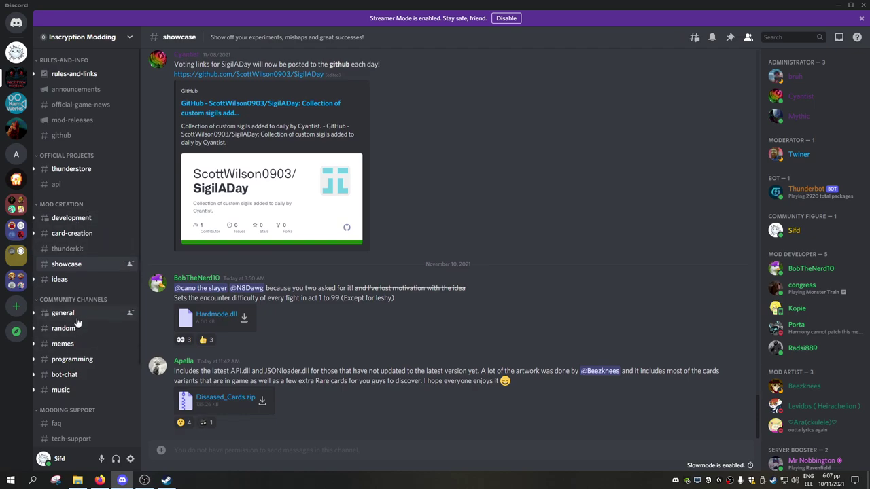
pyautogui.moveTo(77, 322)
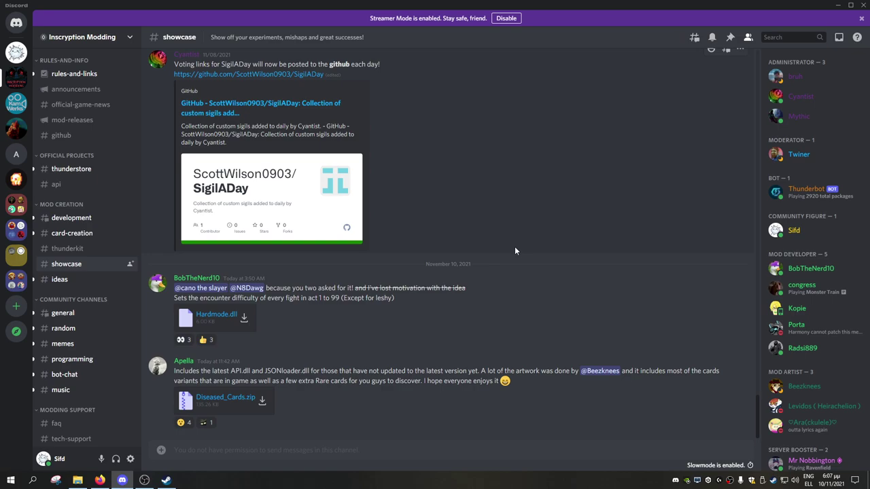
# - Open the Diseased_Cards.zip attachment from the showcase channel in Windows Explorer and browse to its JSONLoader folder
pyautogui.click(263, 402)
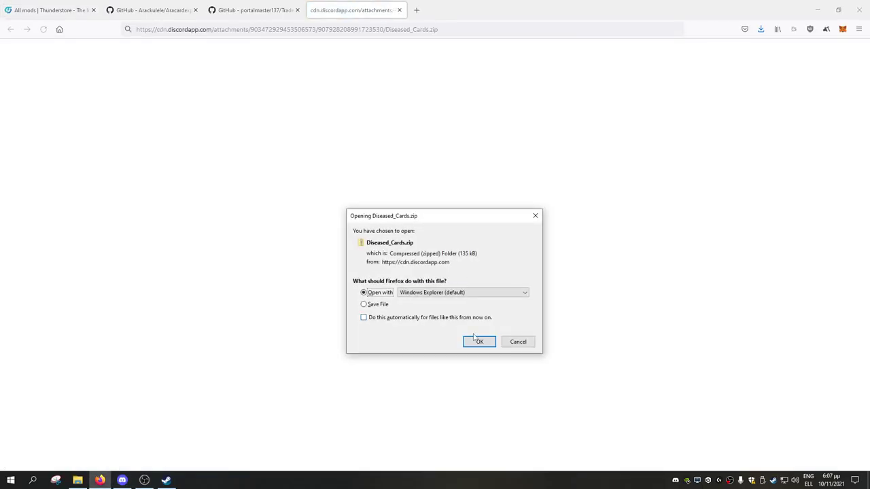
pyautogui.click(480, 342)
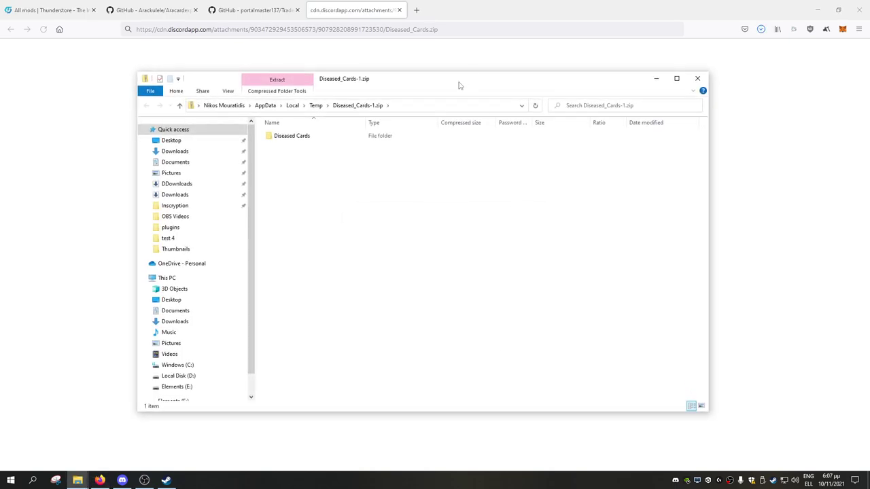
pyautogui.moveTo(459, 85); pyautogui.dragTo(647, 74)
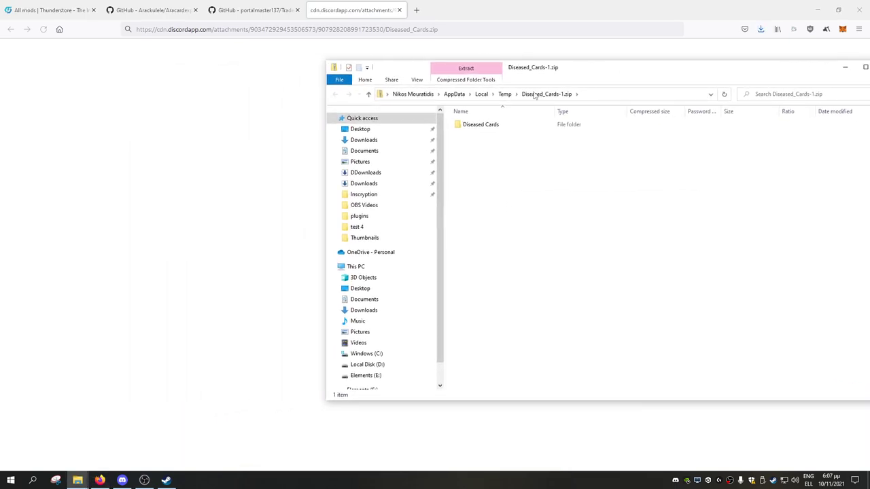
pyautogui.doubleClick(481, 125)
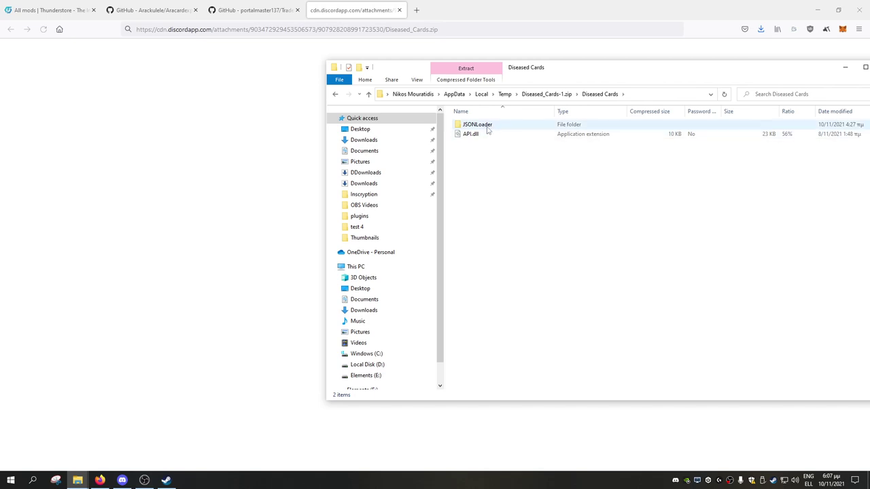
pyautogui.click(123, 481)
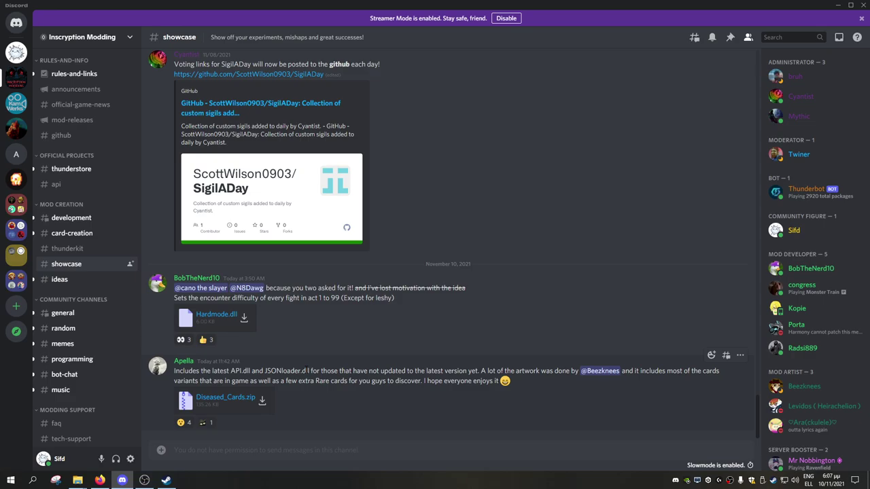
pyautogui.click(837, 6)
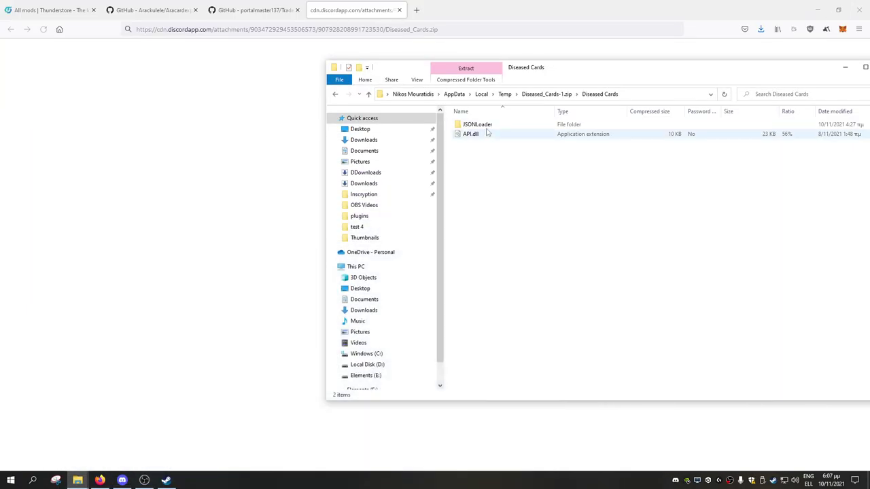
pyautogui.doubleClick(495, 127)
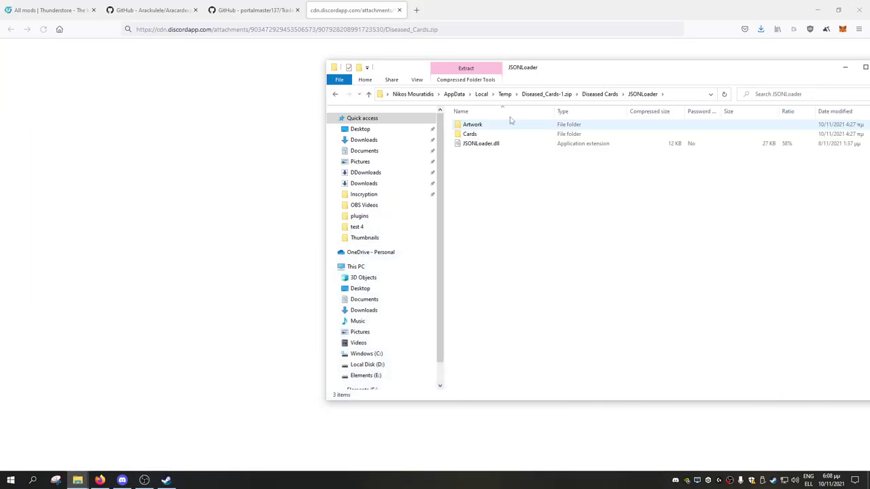
# - Examine the card files and images in the archive's Cards and Artwork folders
pyautogui.moveTo(583, 74); pyautogui.dragTo(558, 70)
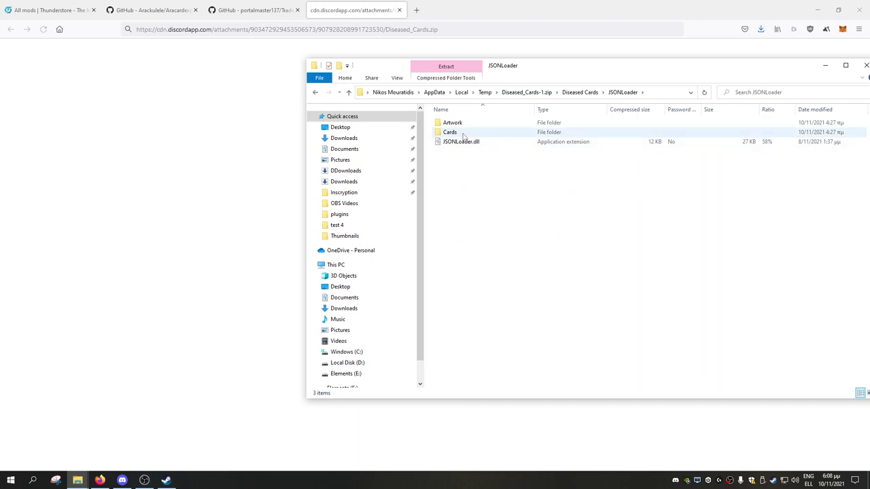
pyautogui.doubleClick(464, 133)
pyautogui.hotkey('alt', 'Left')
pyautogui.doubleClick(462, 132)
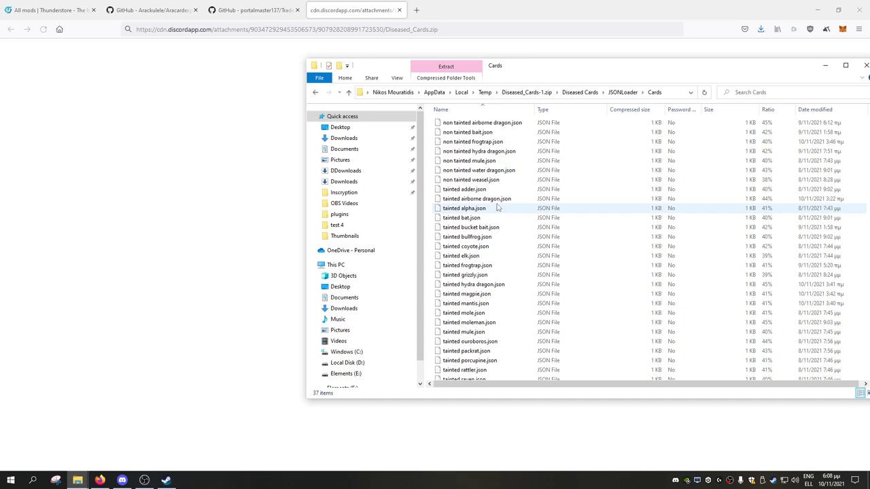
pyautogui.hotkey('alt', 'Left')
pyautogui.doubleClick(462, 122)
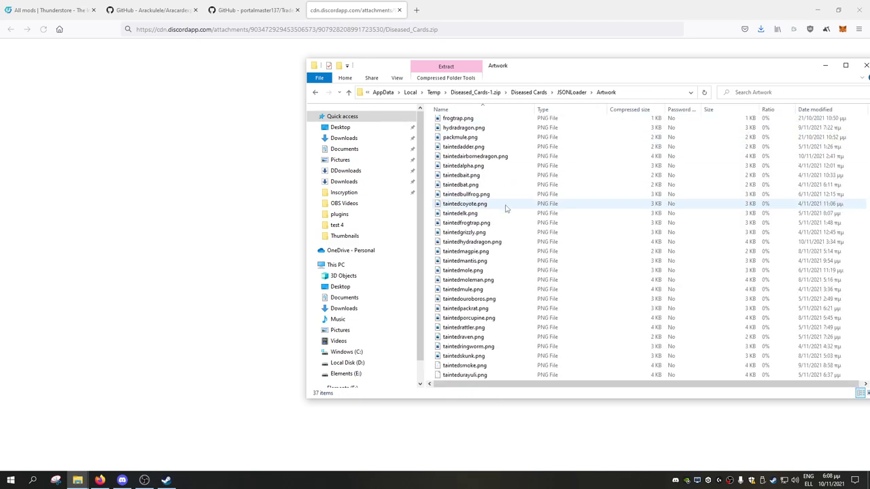
pyautogui.scroll(3, 506, 209)
pyautogui.hotkey('alt', 'Left')
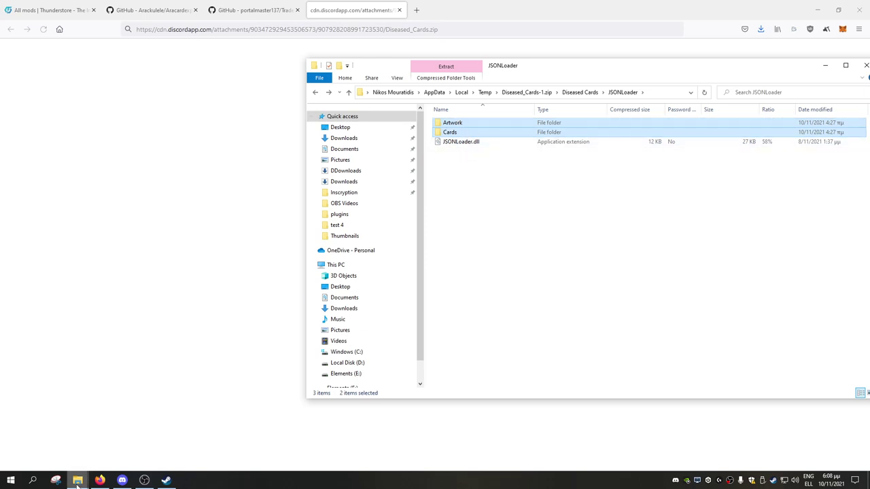
# - Copy the archive's Artwork and Cards folders into the game's BepInEx plugins JSONLoader folder and close the archive window
pyautogui.moveTo(78, 481)
pyautogui.click(56, 445)
pyautogui.moveTo(431, 75); pyautogui.dragTo(367, 68)
pyautogui.click(709, 265)
pyautogui.doubleClick(492, 133)
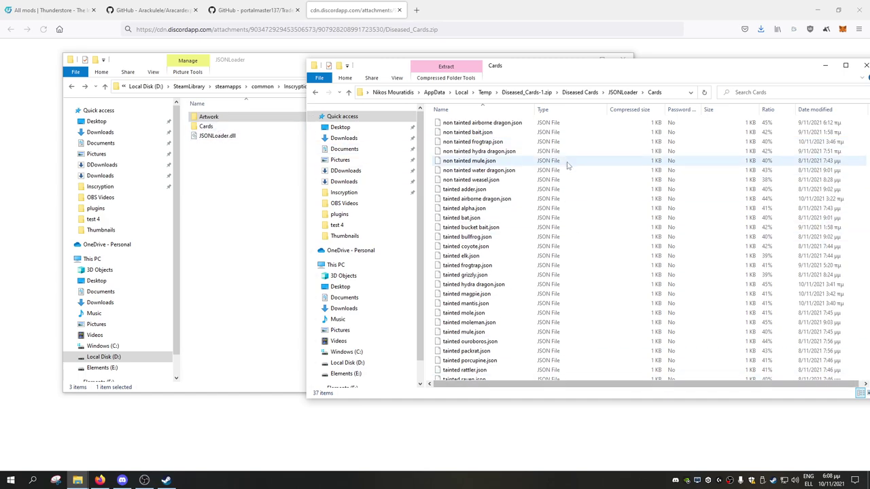
pyautogui.hotkey('alt', 'Left')
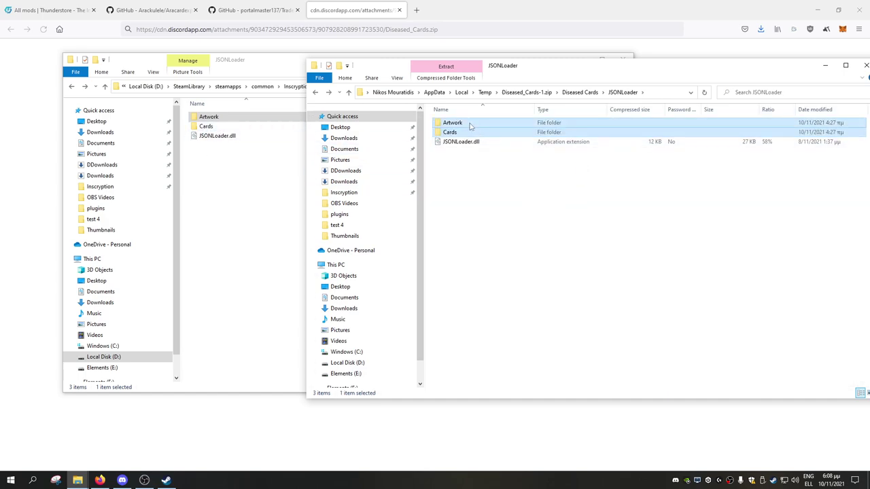
pyautogui.moveTo(466, 125); pyautogui.dragTo(233, 172)
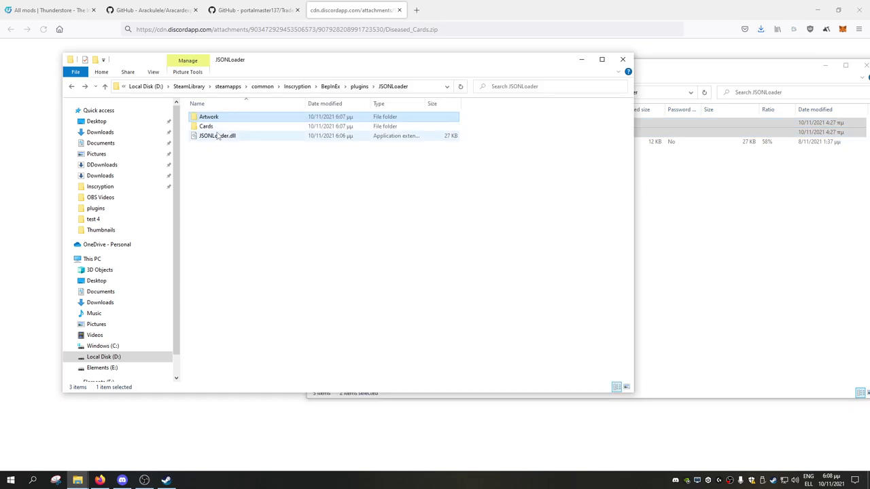
pyautogui.click(701, 70)
pyautogui.moveTo(672, 76); pyautogui.dragTo(530, 76)
pyautogui.click(718, 68)
# - Return to the main Inscryption game folder and launch Inscryption.exe
pyautogui.click(360, 193)
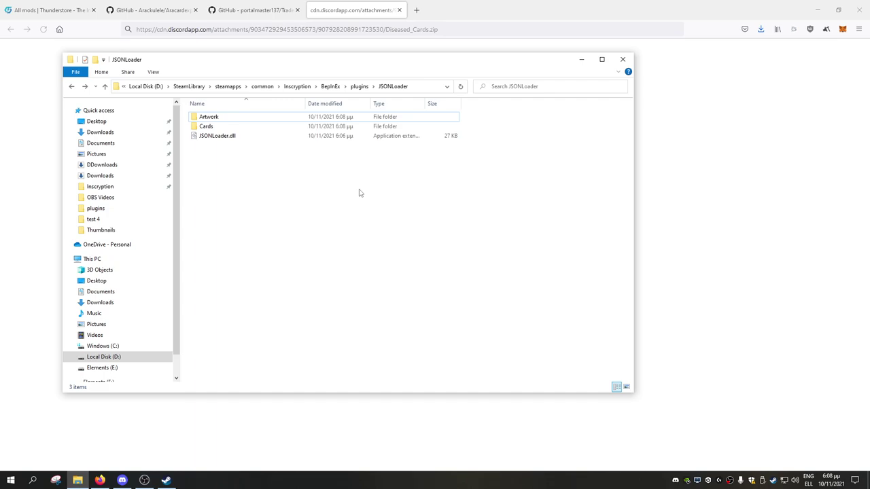
pyautogui.press('BackSpace')
pyautogui.press('BackSpace')
pyautogui.press('BackSpace')
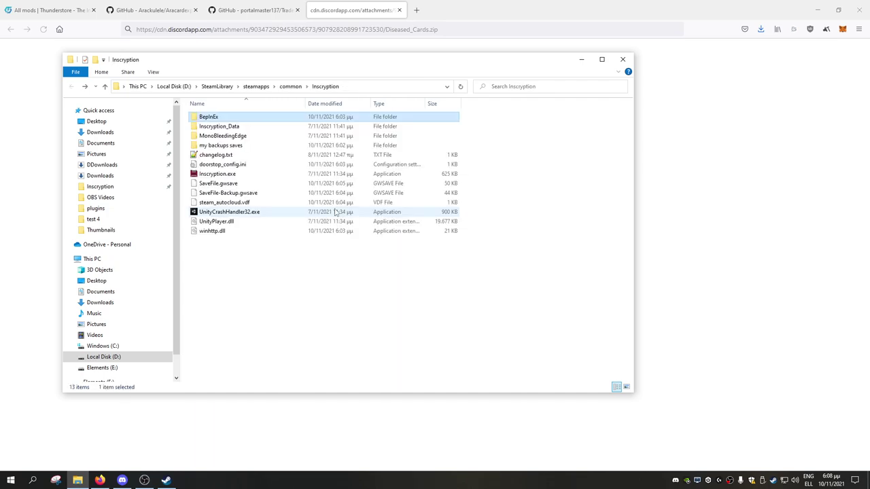
pyautogui.doubleClick(255, 175)
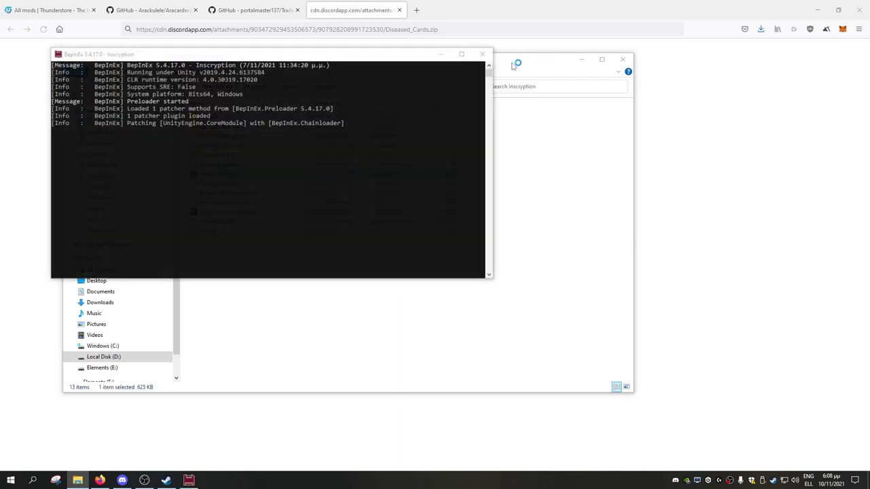
pyautogui.moveTo(533, 58); pyautogui.dragTo(577, 70)
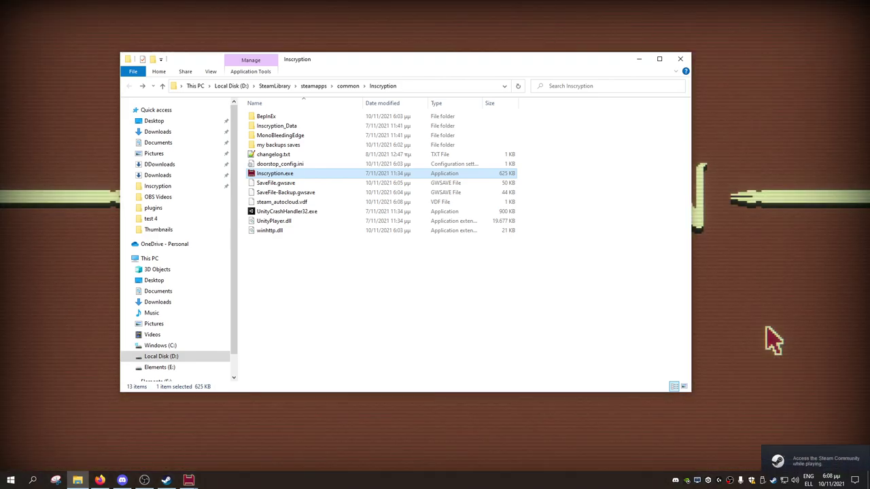
# - Enter a run in Inscryption, advance to the first map event to check for the custom cards, and quit the game
pyautogui.click(772, 340)
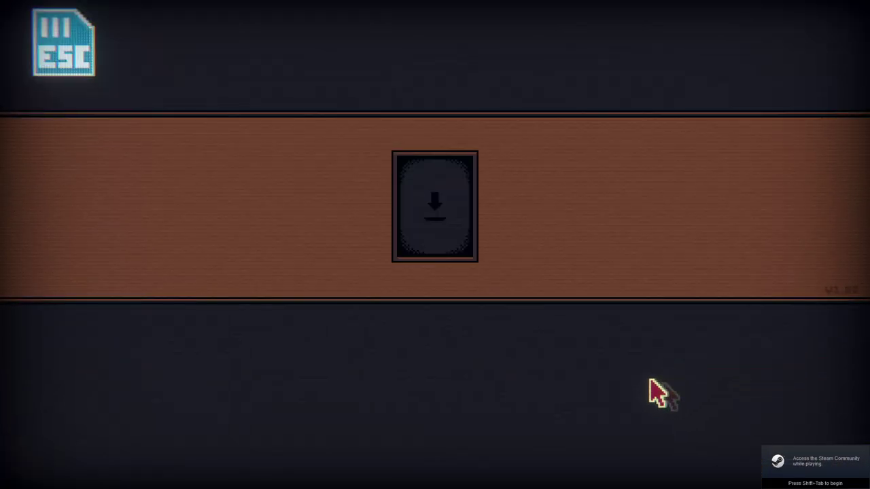
pyautogui.click(373, 233)
pyautogui.click(331, 273)
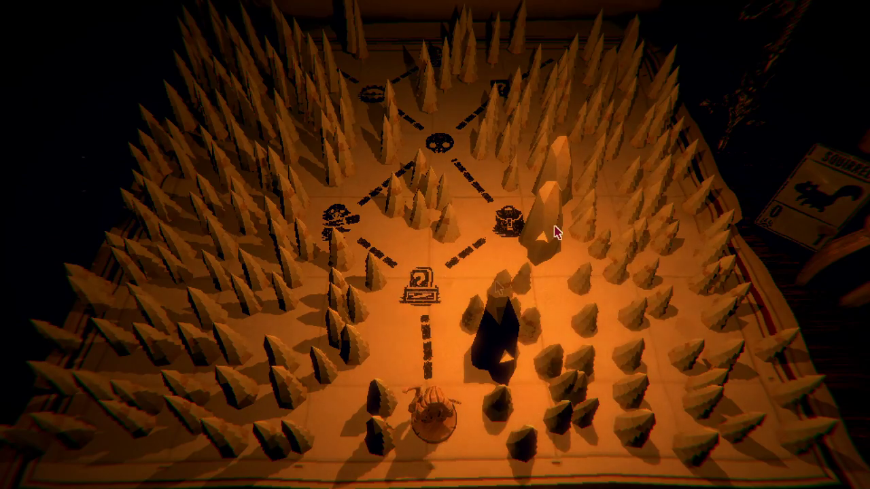
pyautogui.click(411, 300)
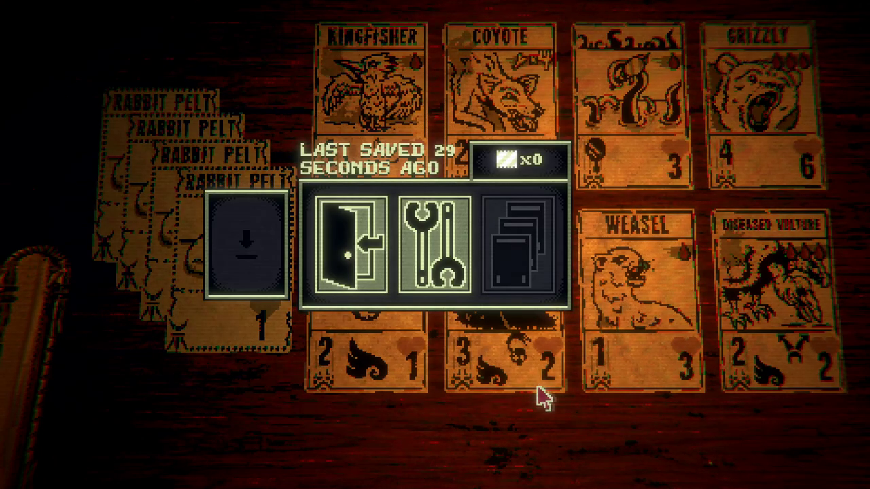
pyautogui.moveTo(342, 257); pyautogui.dragTo(233, 272)
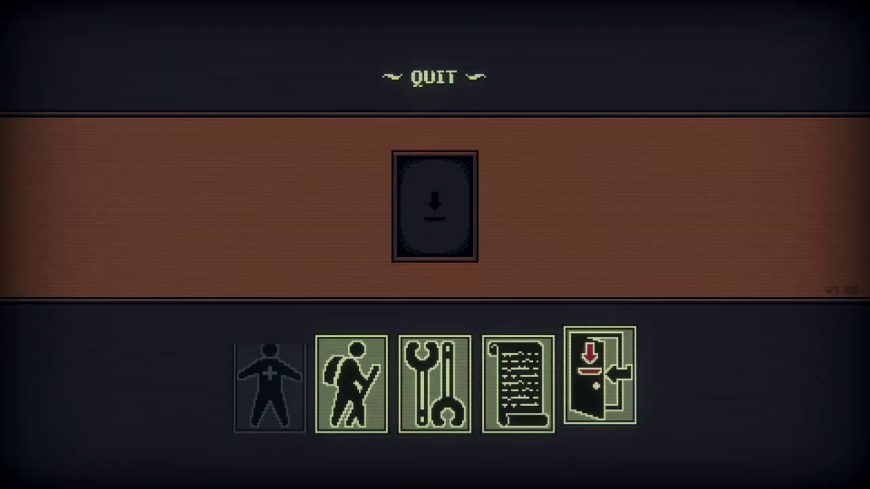
pyautogui.click(616, 347)
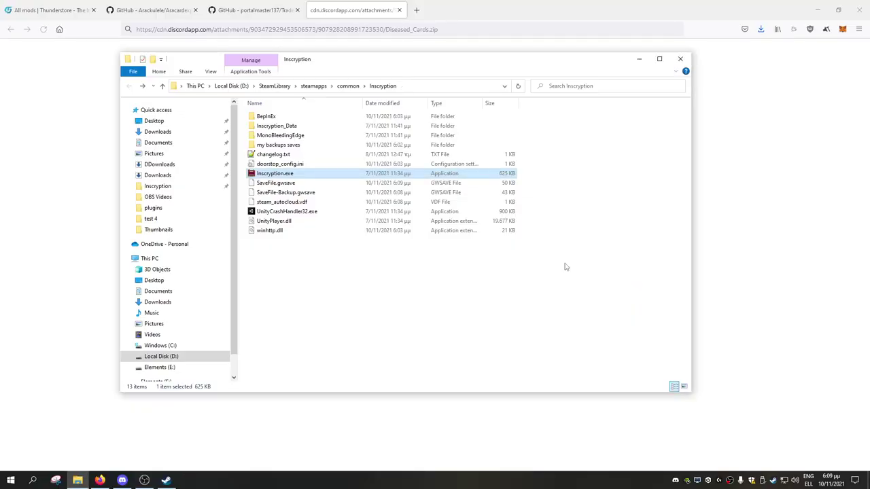
# - Examine the JSON card files and matching artwork images in the installed JSONLoader folder's Cards and Artwork subfolders
pyautogui.doubleClick(277, 117)
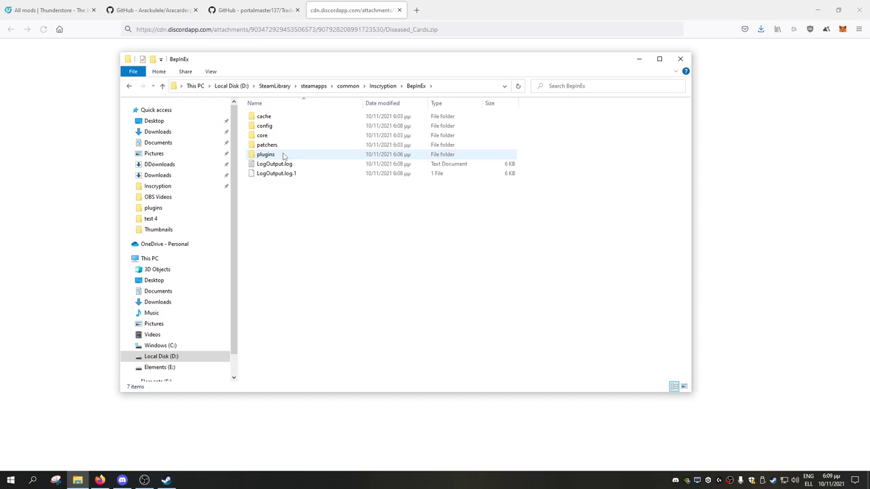
pyautogui.doubleClick(284, 154)
pyautogui.doubleClick(281, 118)
pyautogui.doubleClick(282, 126)
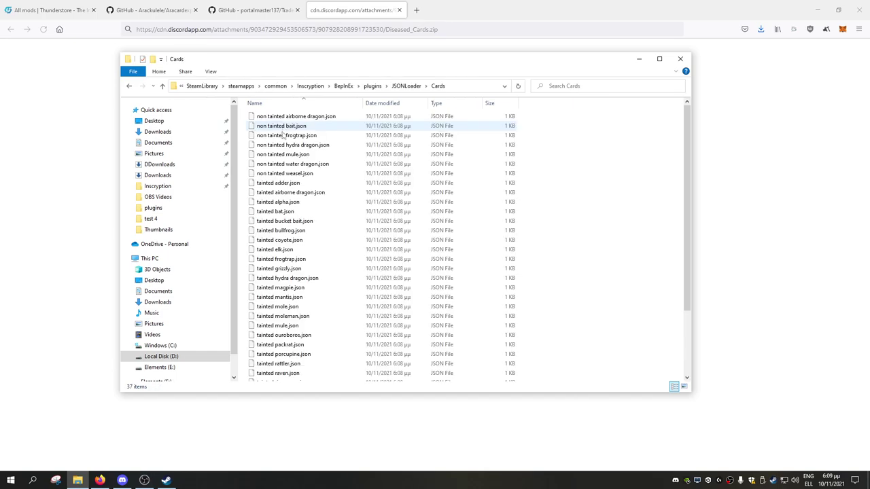
pyautogui.hotkey('alt', 'Up')
pyautogui.doubleClick(299, 117)
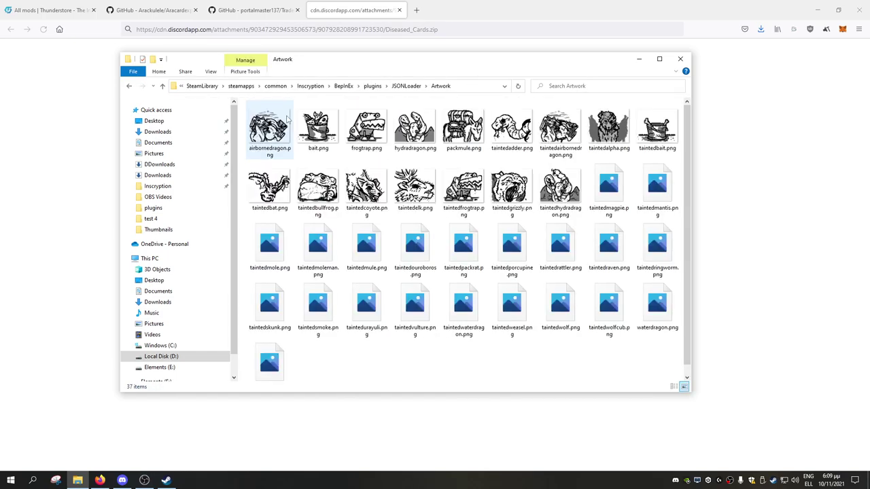
pyautogui.hotkey('alt', 'Up')
pyautogui.doubleClick(287, 127)
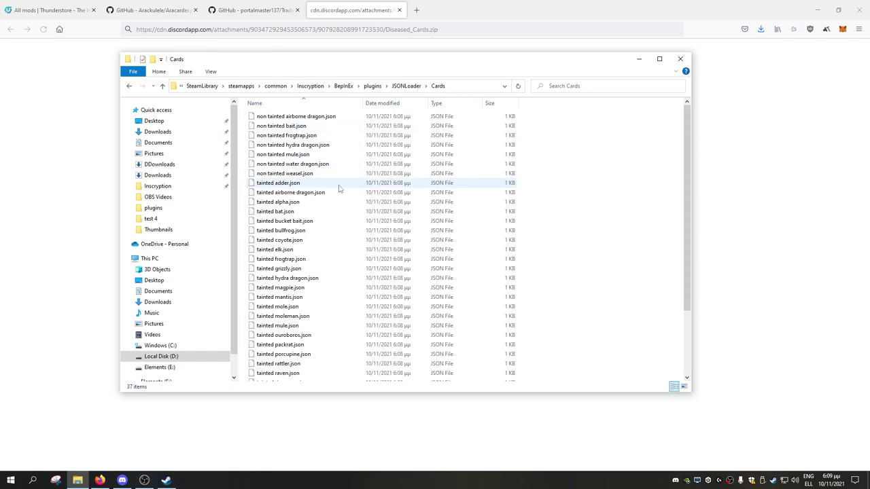
pyautogui.scroll(-3, 340, 189)
pyautogui.scroll(3, 325, 322)
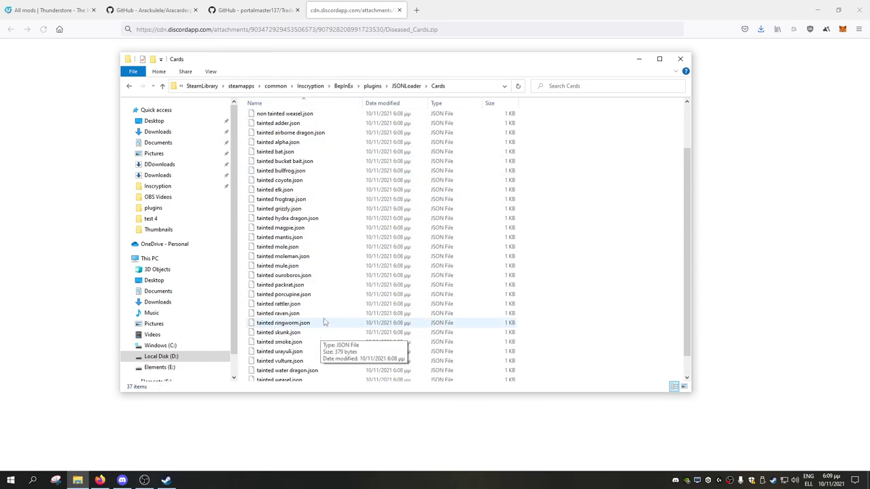
pyautogui.hotkey('alt', 'Up')
pyautogui.doubleClick(279, 118)
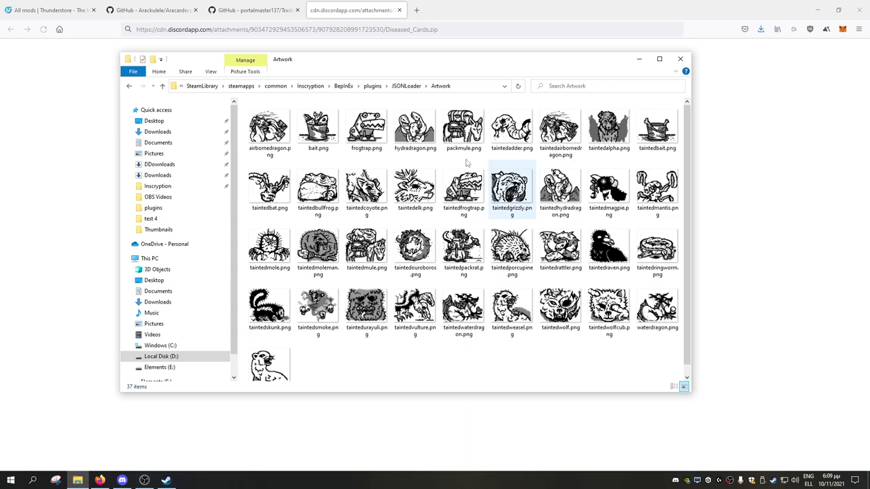
pyautogui.hotkey('alt', 'Up')
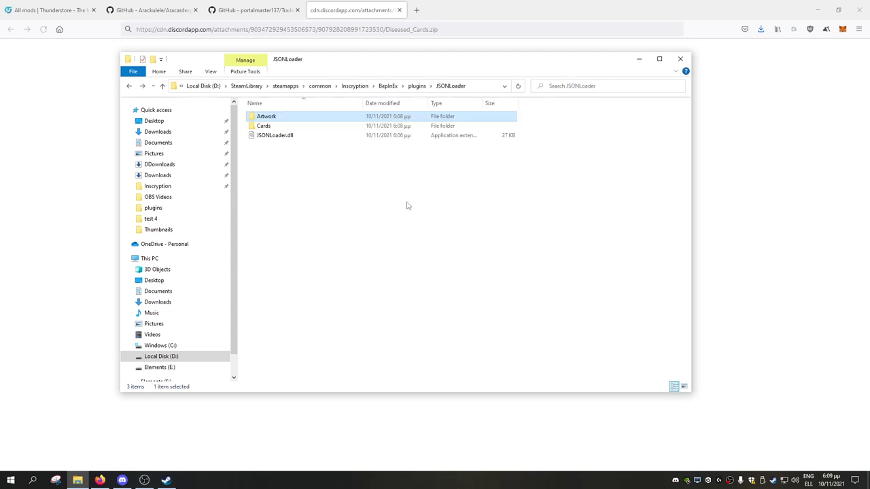
pyautogui.doubleClick(288, 129)
pyautogui.scroll(-3, 305, 204)
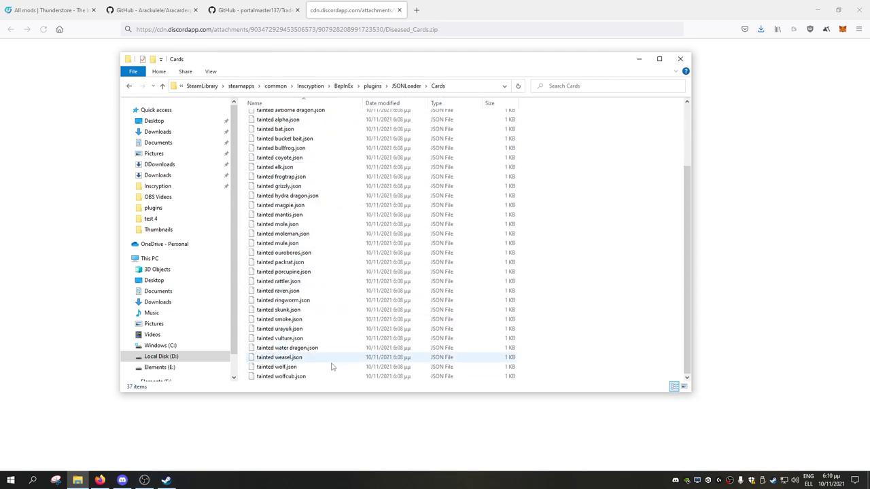
pyautogui.scroll(3, 326, 265)
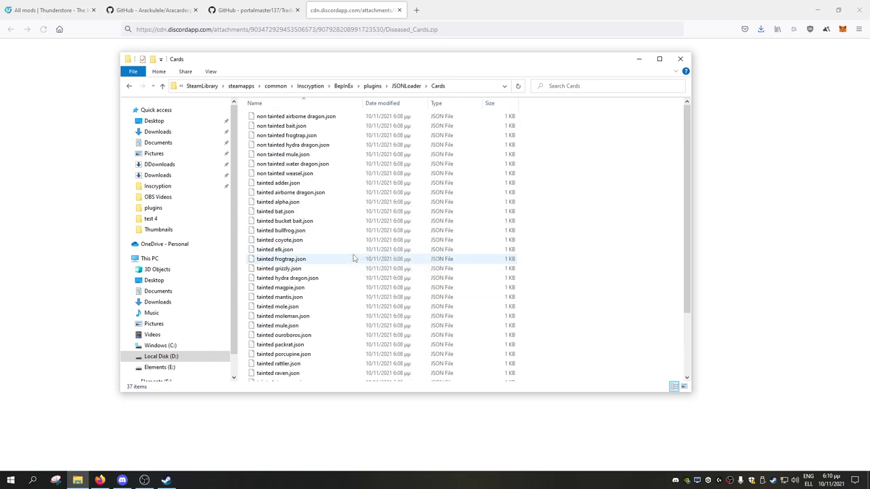
pyautogui.hotkey('alt', 'Up')
pyautogui.click(345, 199)
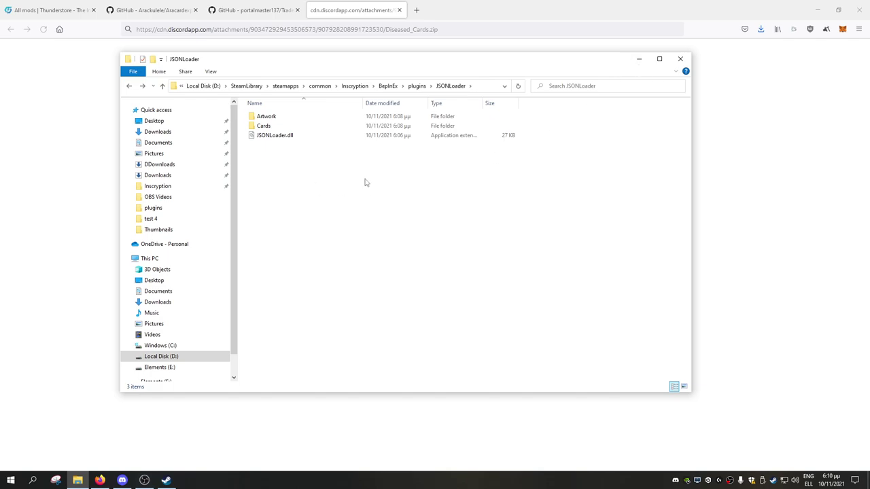
# - Look again at Discord's showcase channel and return to Thunderstore's list of all Inscryption mods in the browser
pyautogui.click(18, 5)
pyautogui.click(122, 481)
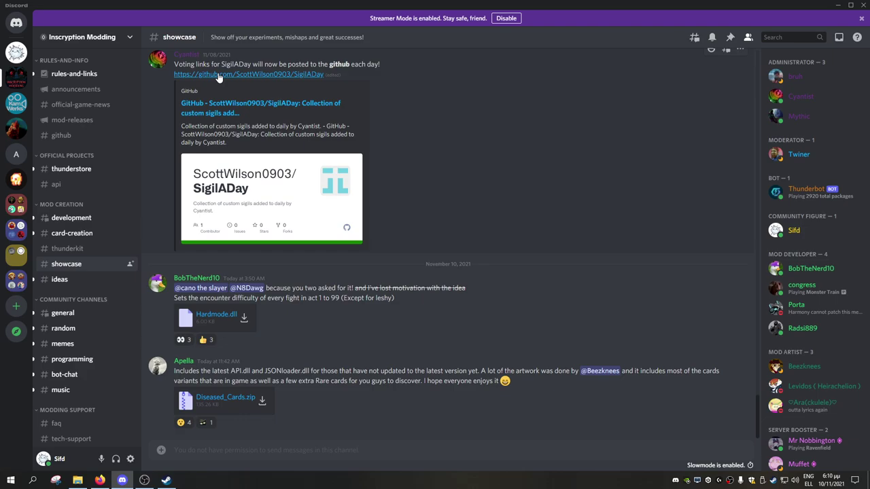
pyautogui.click(839, 6)
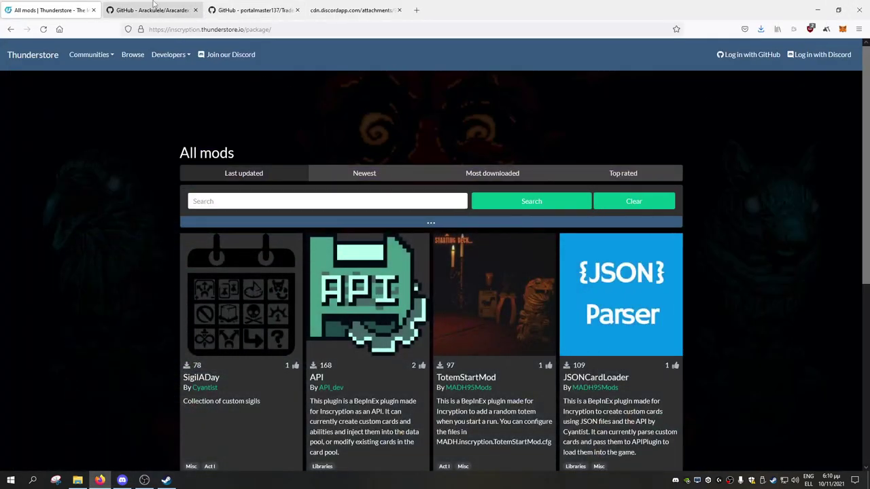
# - Examine the Aracardexpansion and TraderAtStartFix GitHub repositories, including TraderAtStartFix's Compiled folder and Aracardexpansion's Cards folder and install instructions
pyautogui.click(151, 6)
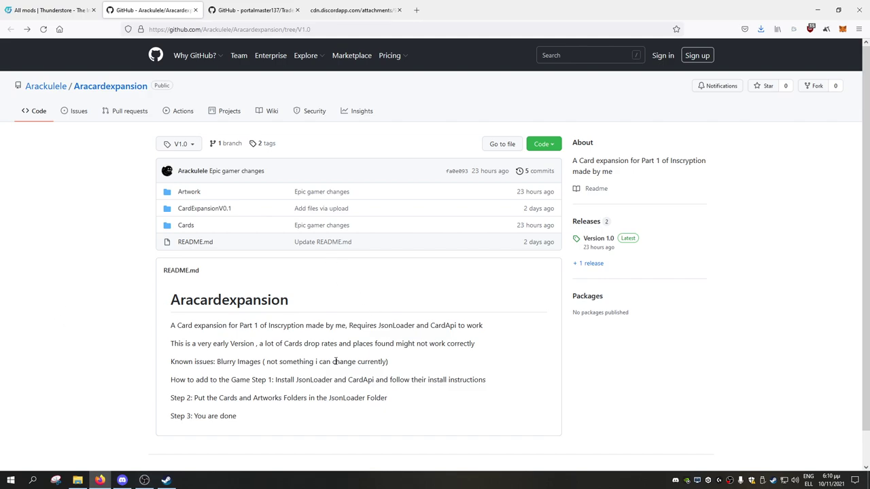
pyautogui.click(244, 15)
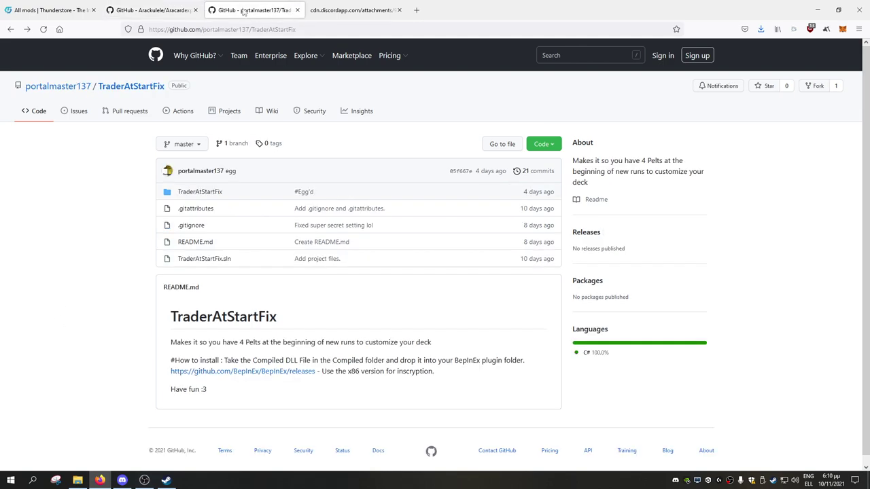
pyautogui.click(156, 10)
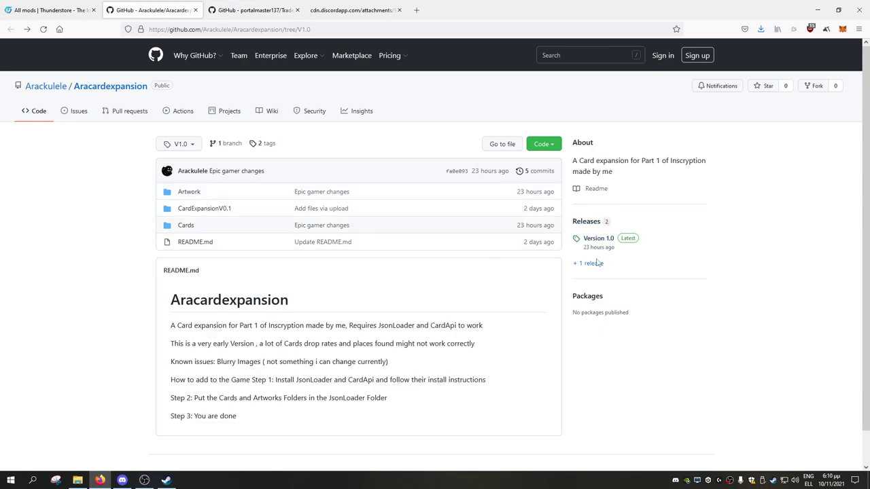
pyautogui.hotkey('ctrl', 'Tab')
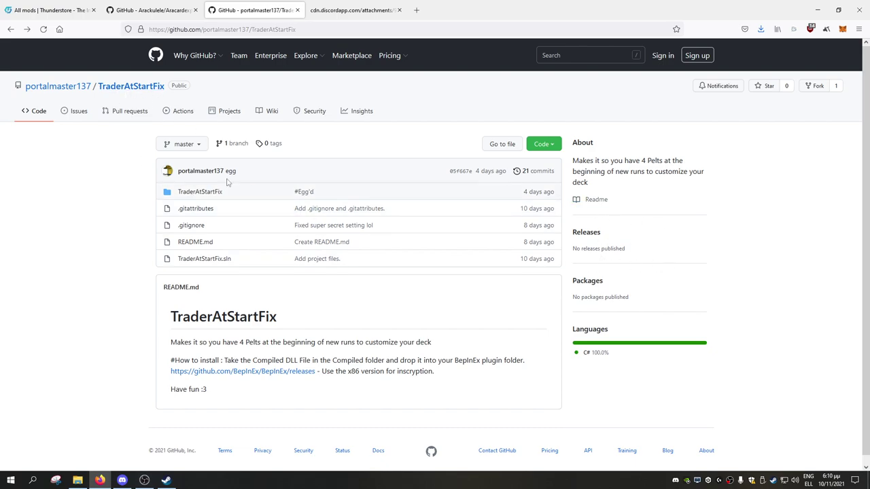
pyautogui.click(214, 192)
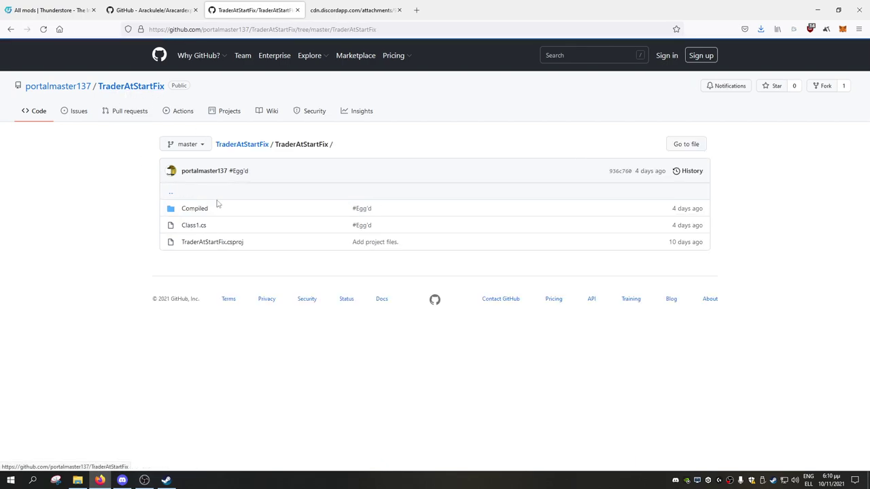
pyautogui.click(191, 210)
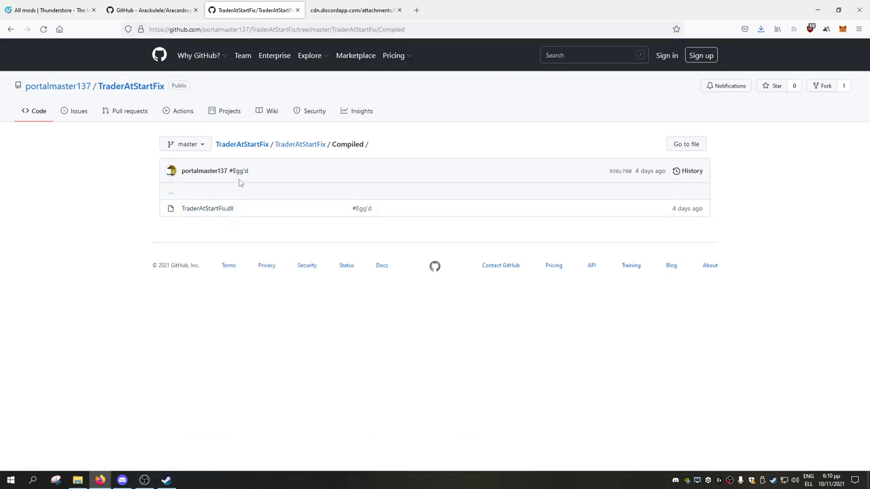
pyautogui.hotkey('ctrl', 'shift', 'Tab')
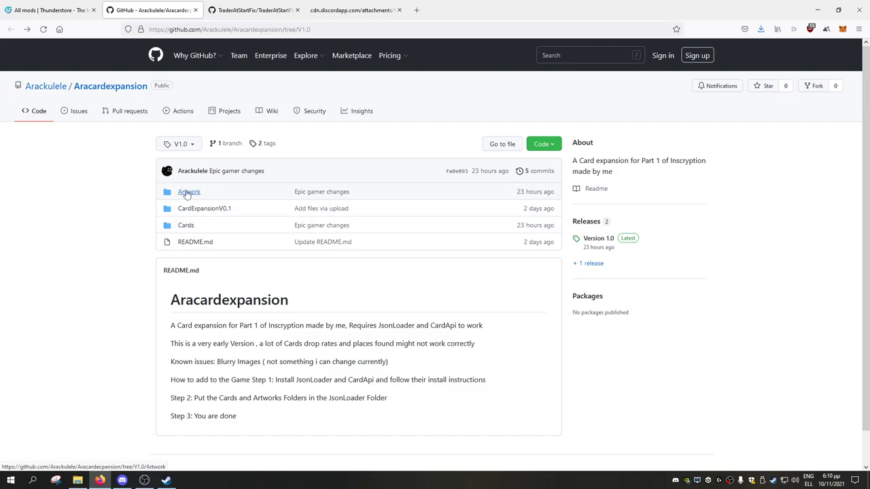
pyautogui.click(184, 226)
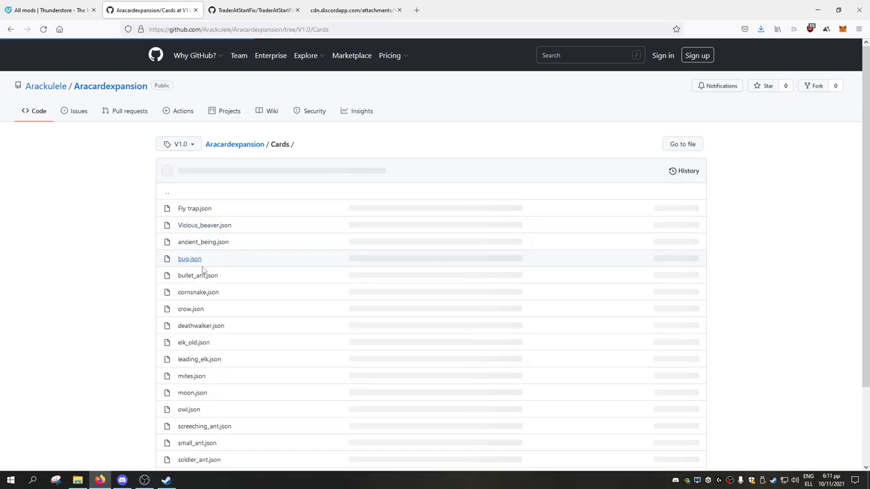
pyautogui.hotkey('alt', 'Left')
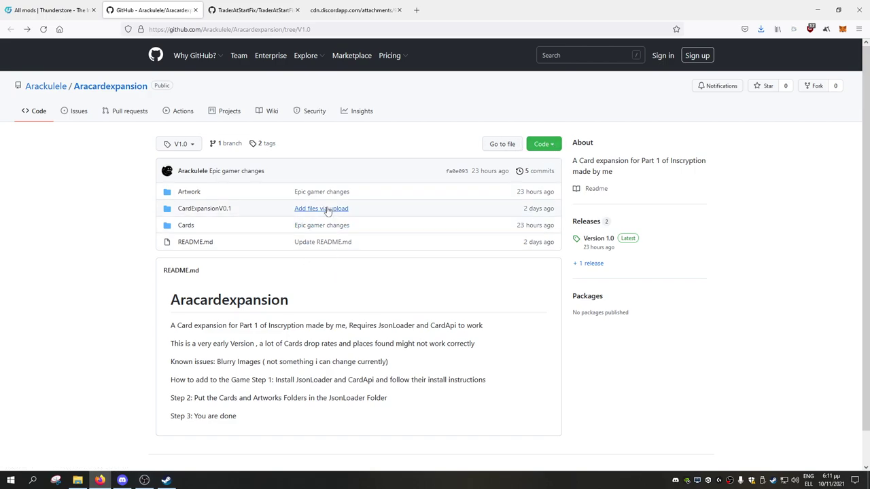
pyautogui.scroll(-2, 408, 248)
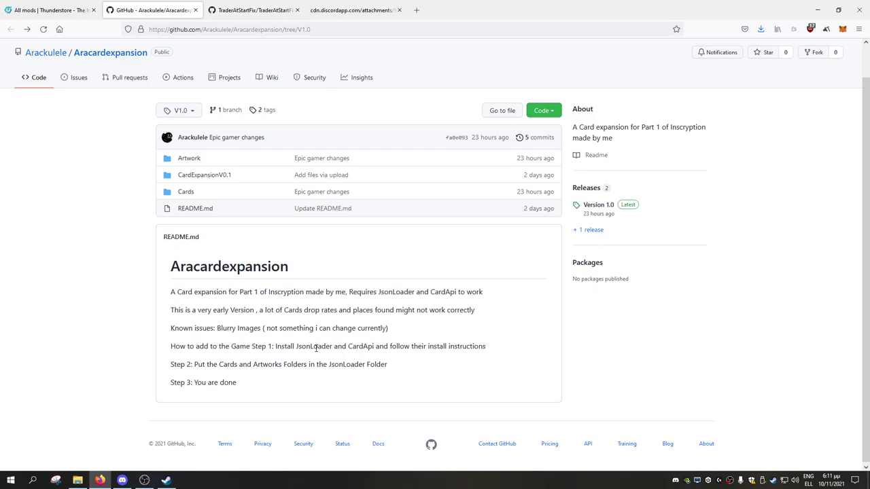
pyautogui.scroll(2, 316, 348)
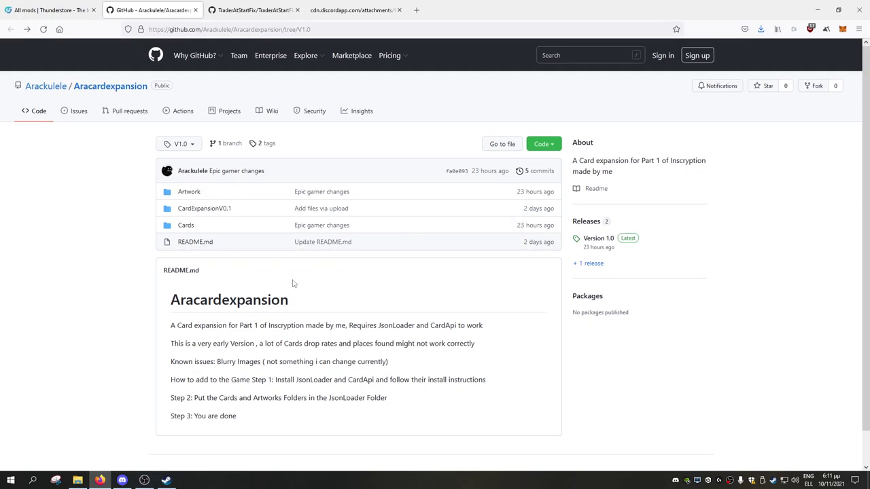
# - Open AraExpansionV1.0.zip from Aracardexpansion's Version 1.0 release in Windows Explorer and check the archive's Artwork folder
pyautogui.click(601, 241)
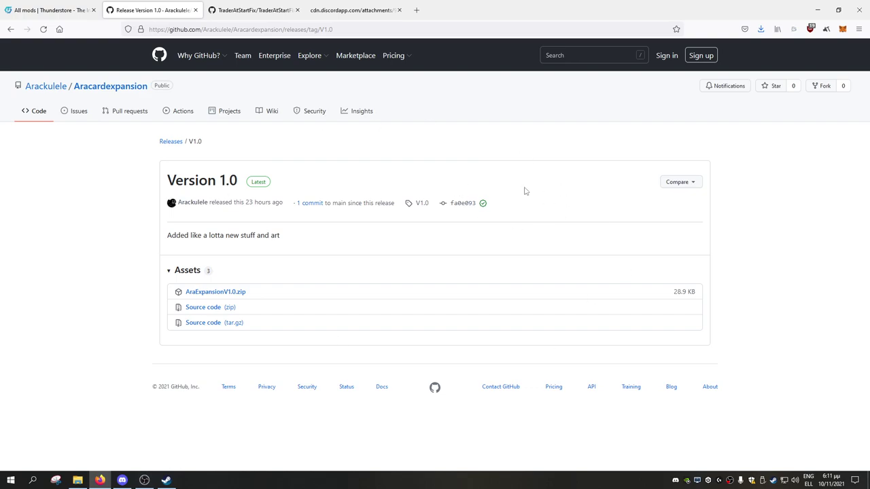
pyautogui.click(226, 297)
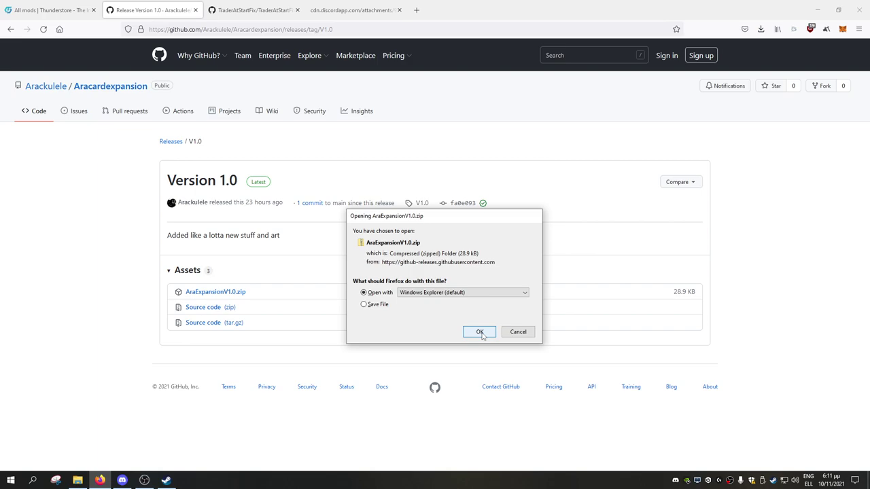
pyautogui.click(479, 331)
pyautogui.moveTo(403, 77); pyautogui.dragTo(624, 95)
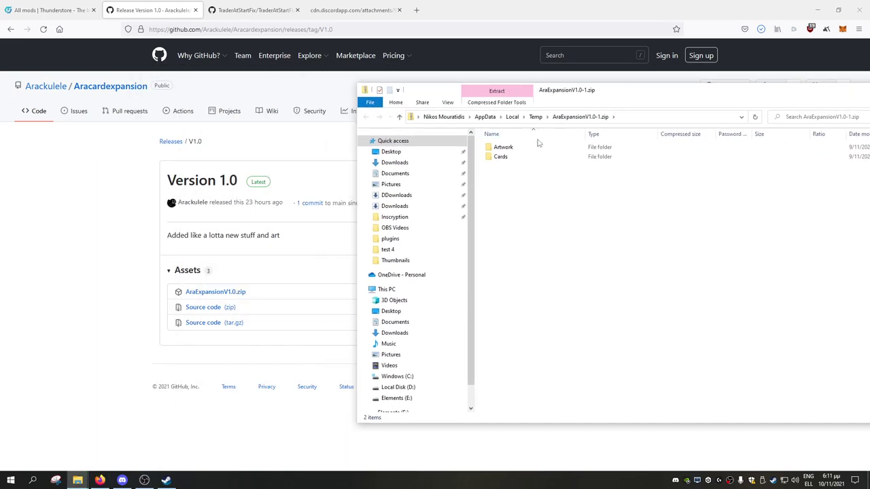
pyautogui.doubleClick(534, 147)
pyautogui.hotkey('alt', 'Left')
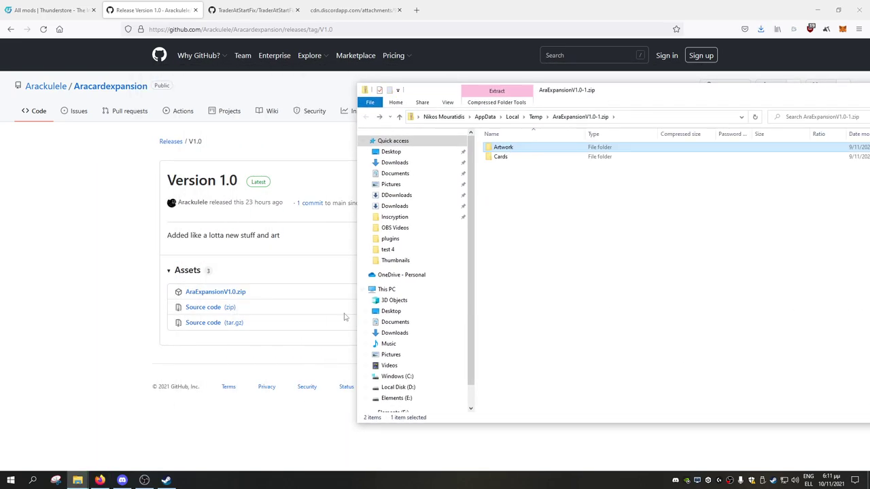
# - Copy the Artwork and Cards folders from the AraExpansionV1.0 archive into the JSONLoader folder under BepInEx plugins
pyautogui.moveTo(77, 481)
pyautogui.click(68, 448)
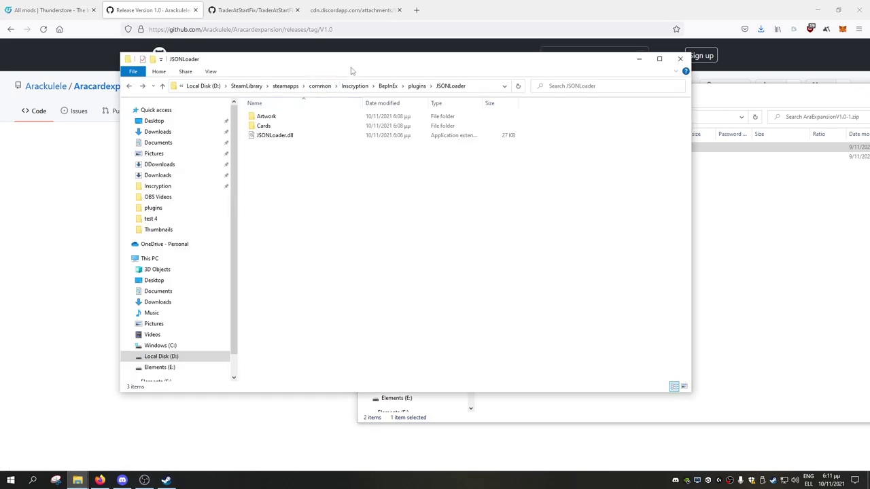
pyautogui.moveTo(351, 70); pyautogui.dragTo(285, 84)
pyautogui.moveTo(589, 212); pyautogui.dragTo(297, 233)
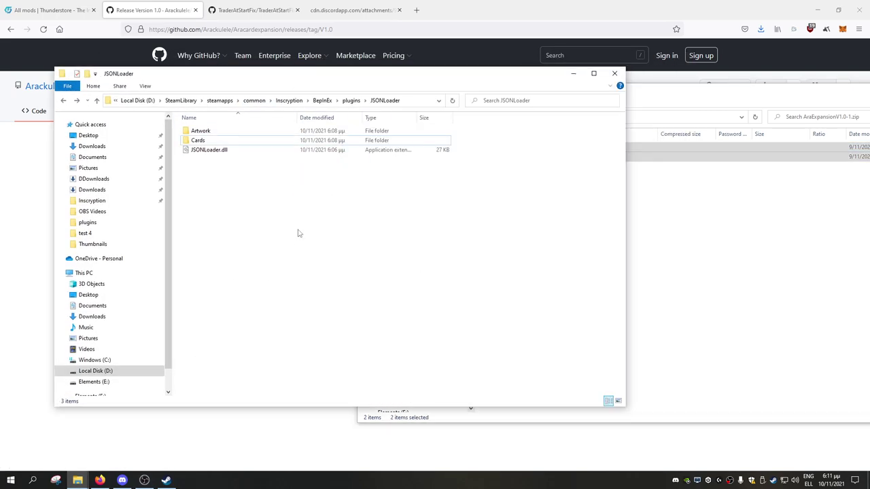
# - Check the merged contents of JSONLoader's Artwork and Cards folders, including the disabled(bug reasons subfolder
pyautogui.doubleClick(202, 132)
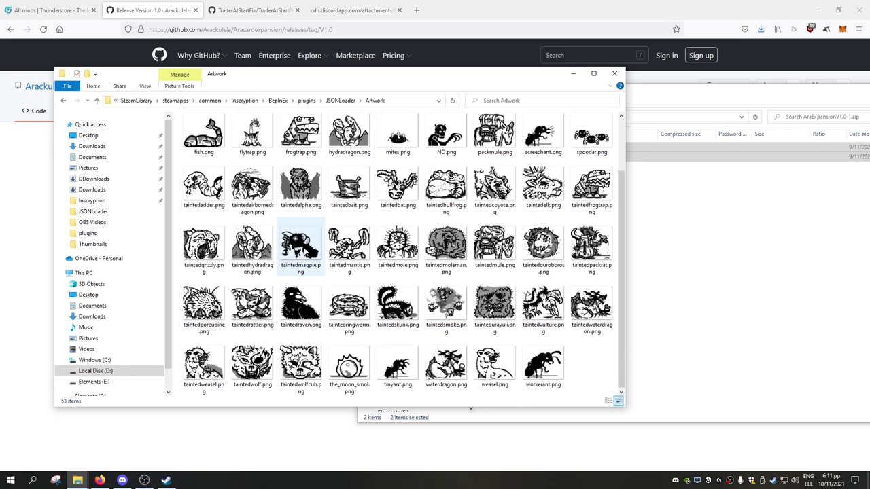
pyautogui.hotkey('alt', 'Left')
pyautogui.doubleClick(201, 140)
pyautogui.scroll(-3, 358, 320)
pyautogui.scroll(-7, 380, 333)
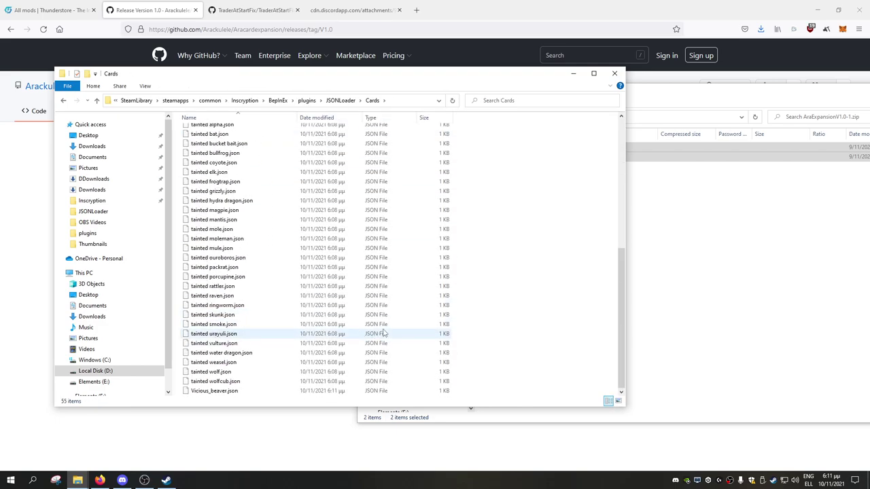
pyautogui.scroll(10, 383, 335)
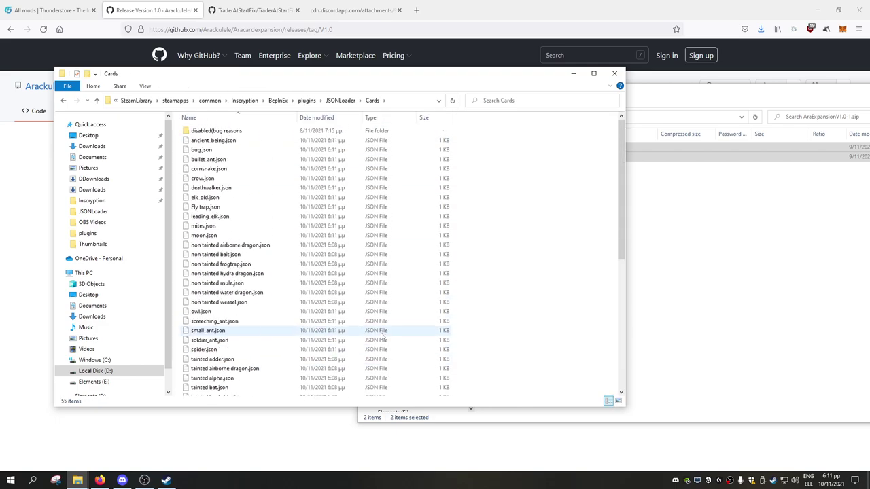
pyautogui.doubleClick(258, 132)
pyautogui.hotkey('alt', 'Left')
# - Compare the card files in the archive's Cards folder with those in JSONLoader's Cards folder
pyautogui.click(732, 237)
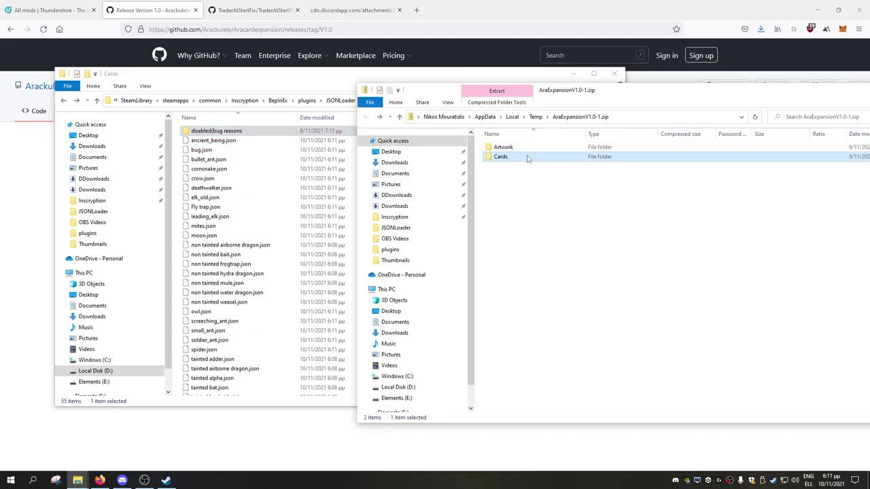
pyautogui.doubleClick(500, 157)
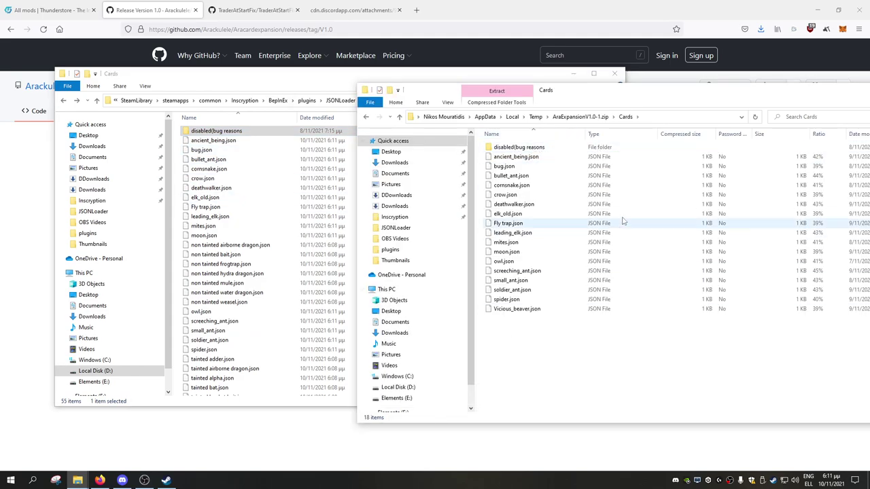
pyautogui.hotkey('alt', 'Left')
pyautogui.click(295, 93)
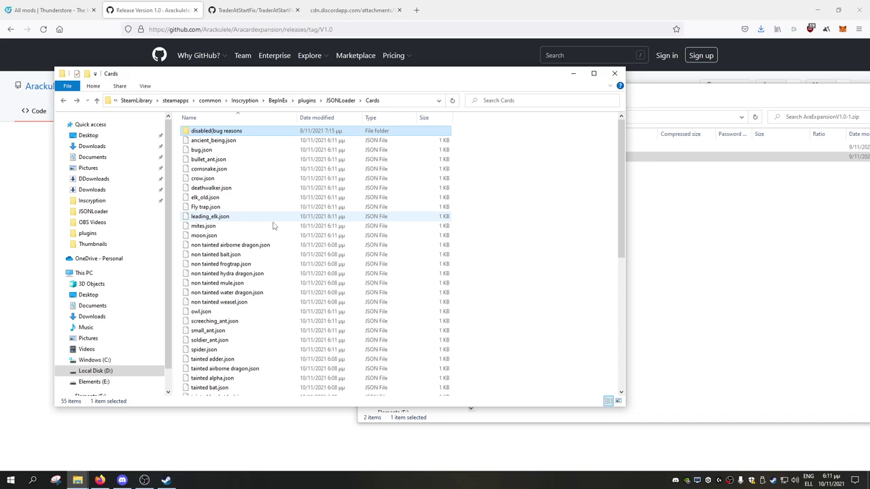
pyautogui.scroll(-7, 279, 225)
pyautogui.scroll(7, 281, 258)
pyautogui.click(636, 177)
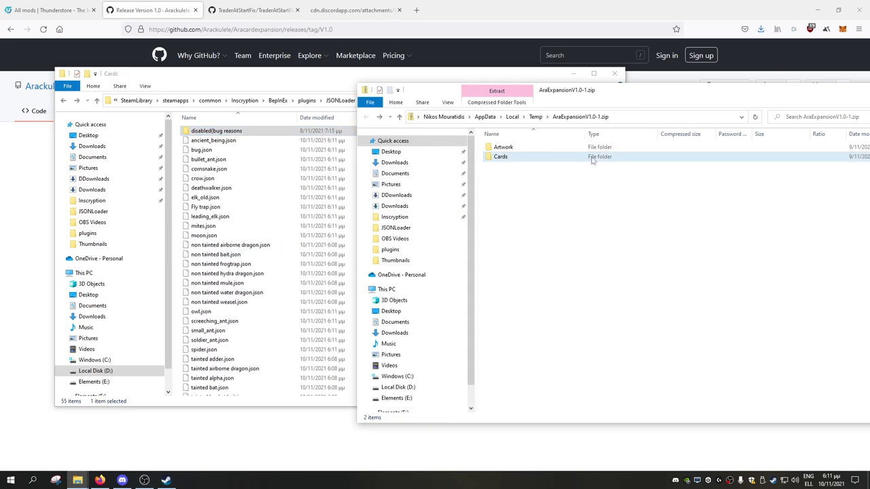
pyautogui.doubleClick(551, 156)
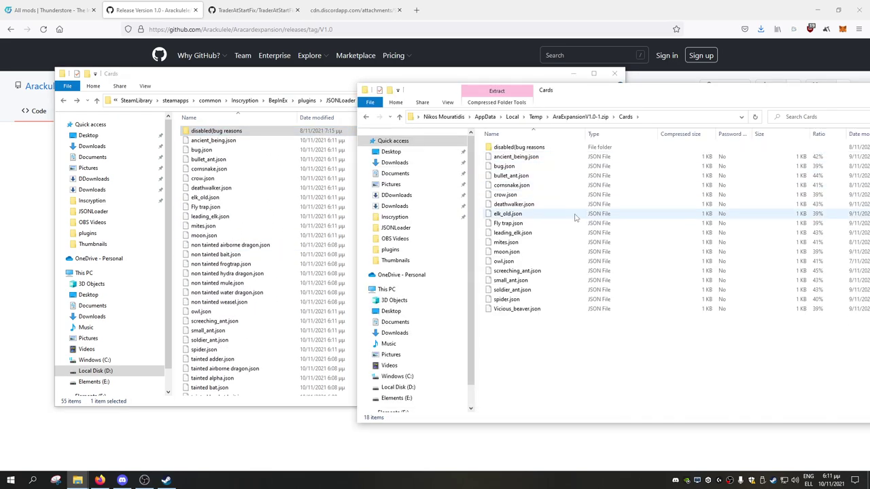
pyautogui.click(225, 197)
pyautogui.hotkey('alt', 'Left')
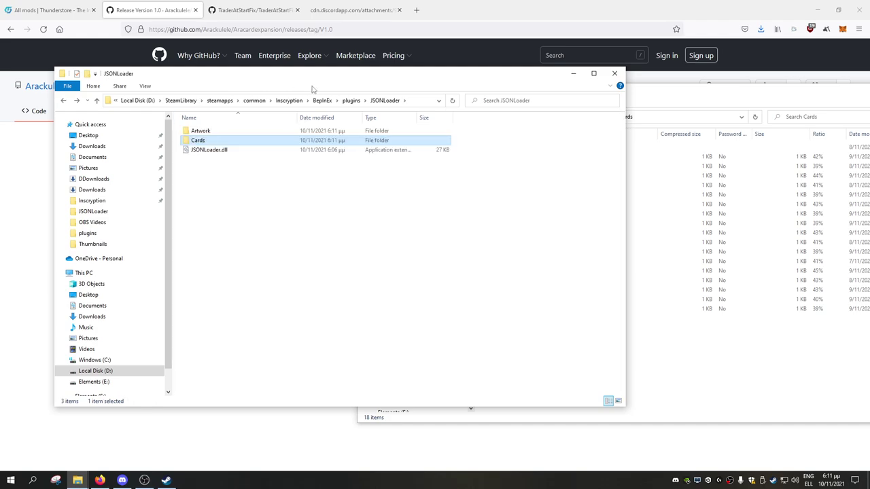
# - Return the archive to its top level, dismiss its window and reposition the JSONLoader folder window
pyautogui.moveTo(319, 79); pyautogui.dragTo(306, 76)
pyautogui.click(692, 99)
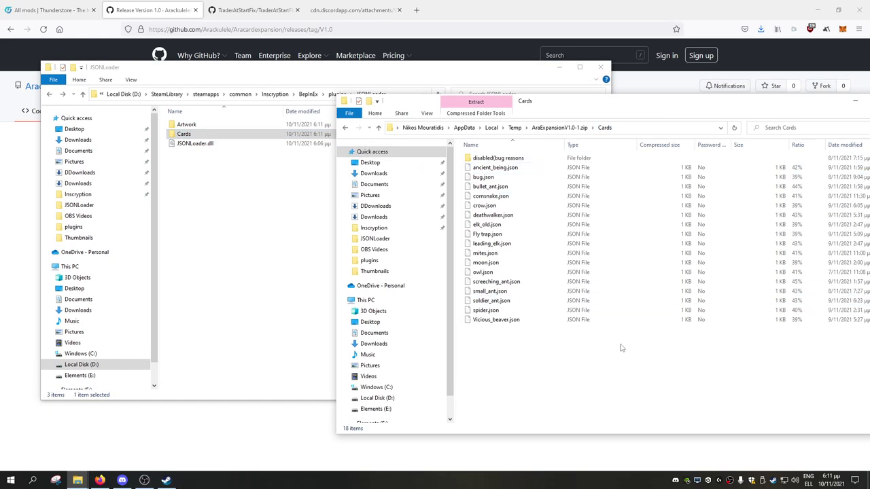
pyautogui.hotkey('alt', 'Left')
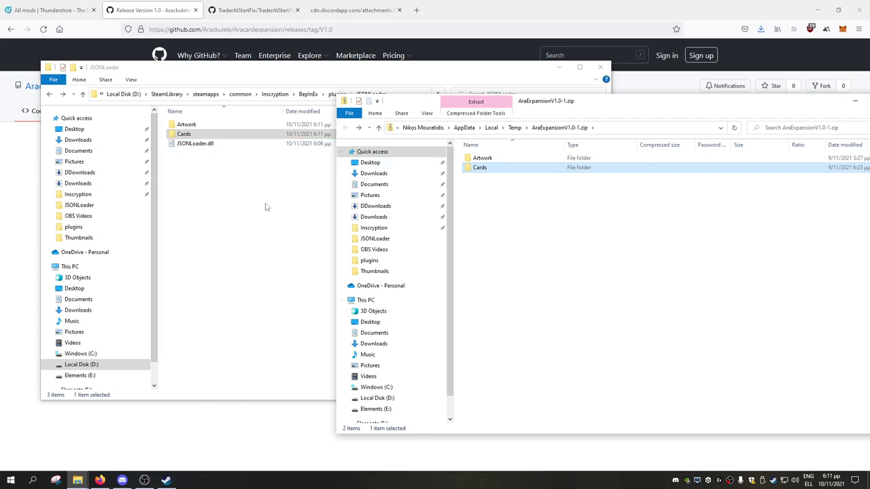
pyautogui.click(266, 235)
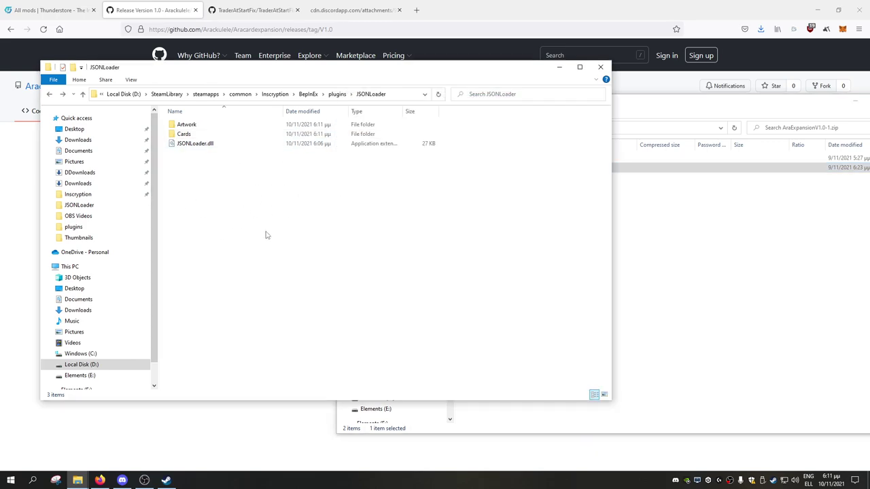
pyautogui.moveTo(792, 107); pyautogui.dragTo(780, 109)
pyautogui.click(801, 102)
pyautogui.moveTo(340, 71); pyautogui.dragTo(445, 79)
# - Review the JSON files in the installed Cards folder again and return to the JSONLoader folder
pyautogui.doubleClick(311, 141)
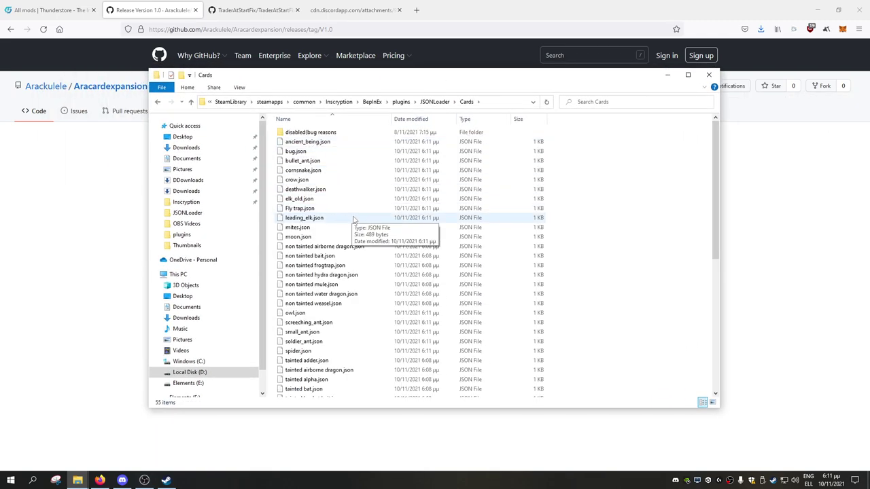
pyautogui.scroll(-1, 355, 220)
pyautogui.scroll(1, 355, 220)
pyautogui.hotkey('alt', 'Left')
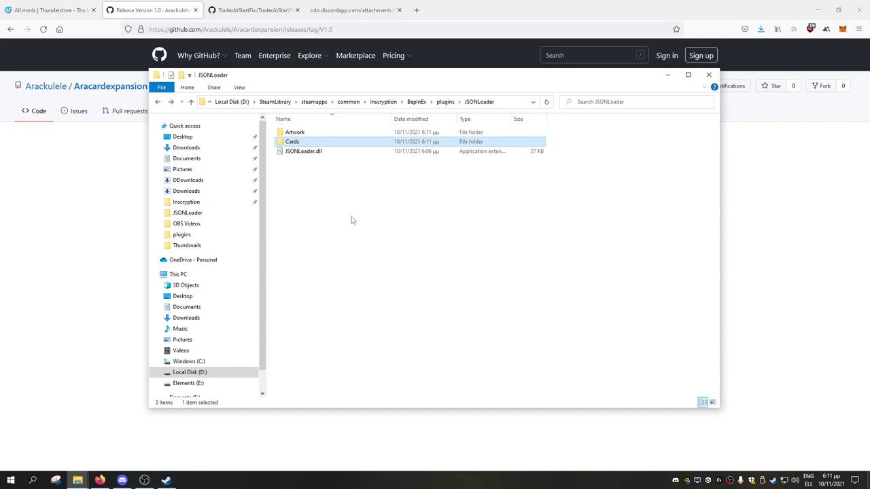
pyautogui.hotkey('alt', 'Right')
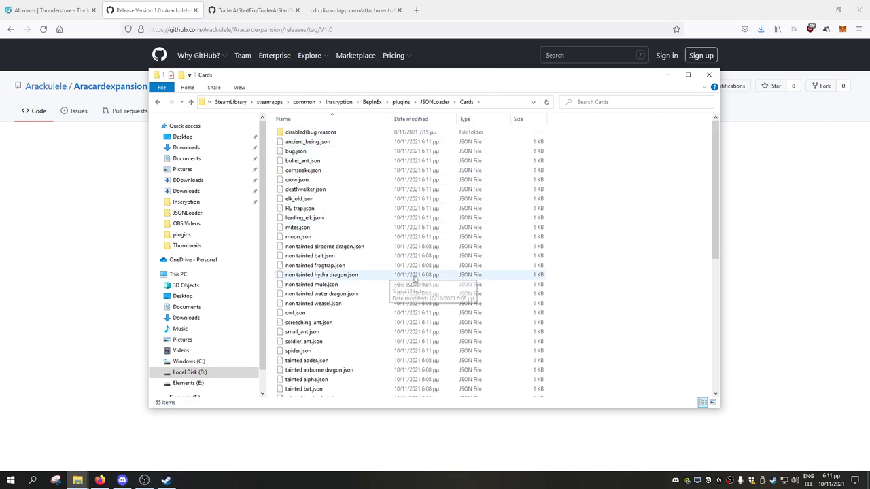
pyautogui.hotkey('alt', 'Left')
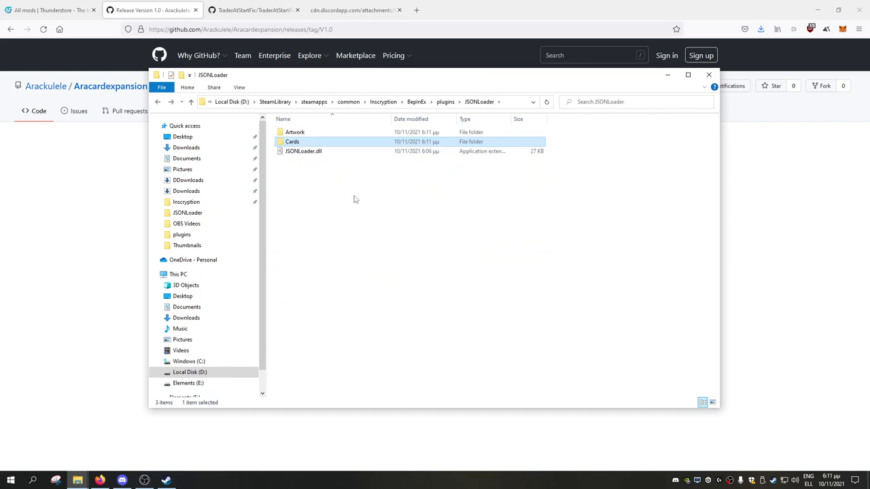
# - Go up from JSONLoader to the Inscryption game folder and look over Inscryption.exe, the BepInEx folder and winhttp.dll
pyautogui.moveTo(404, 82); pyautogui.dragTo(386, 83)
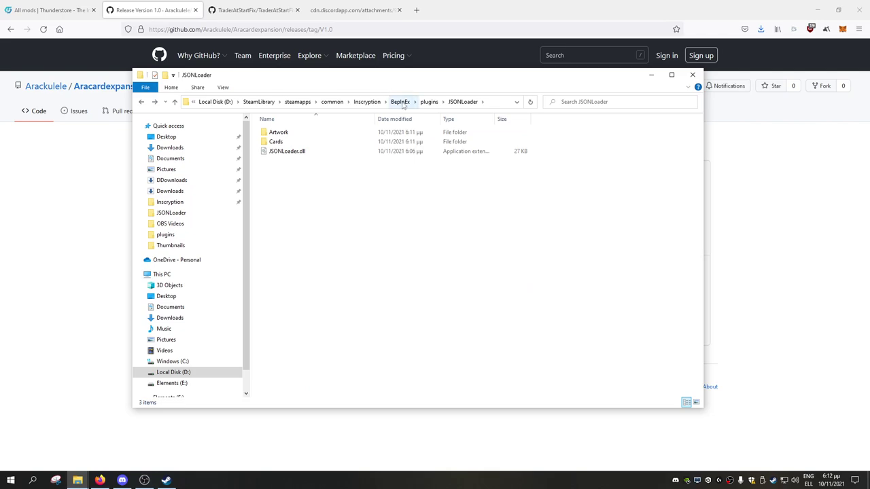
pyautogui.click(405, 100)
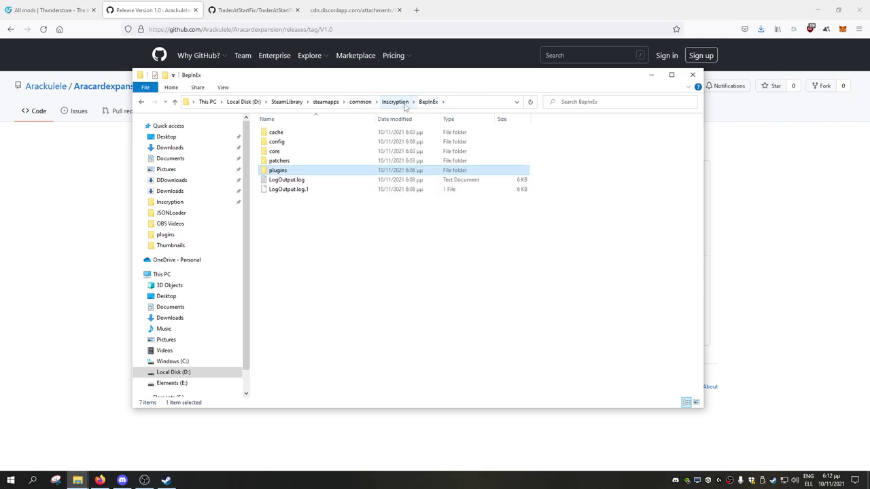
pyautogui.click(396, 102)
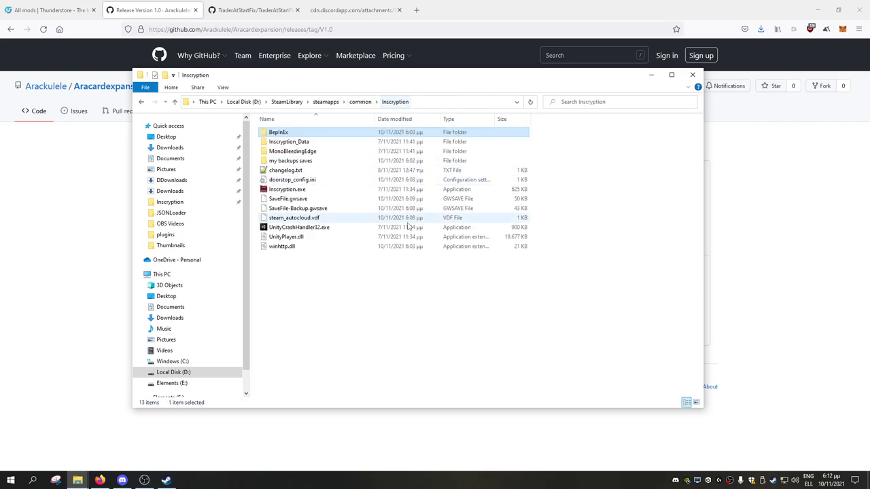
pyautogui.click(303, 189)
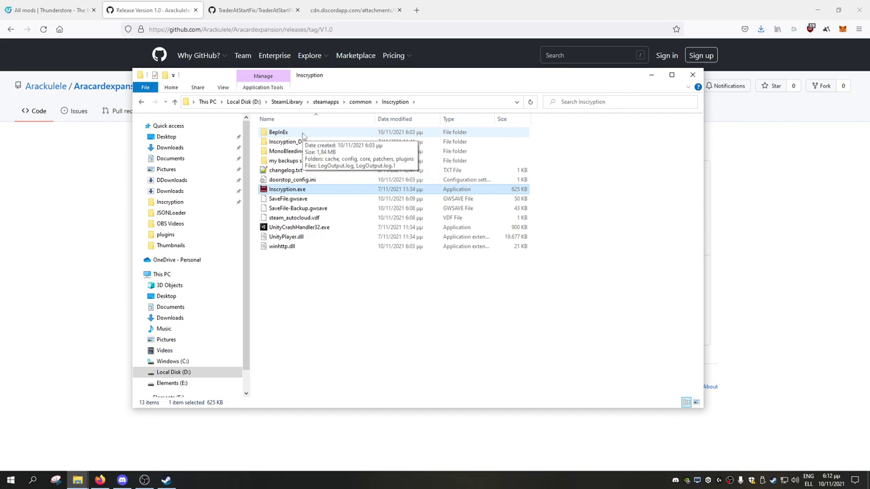
pyautogui.click(304, 136)
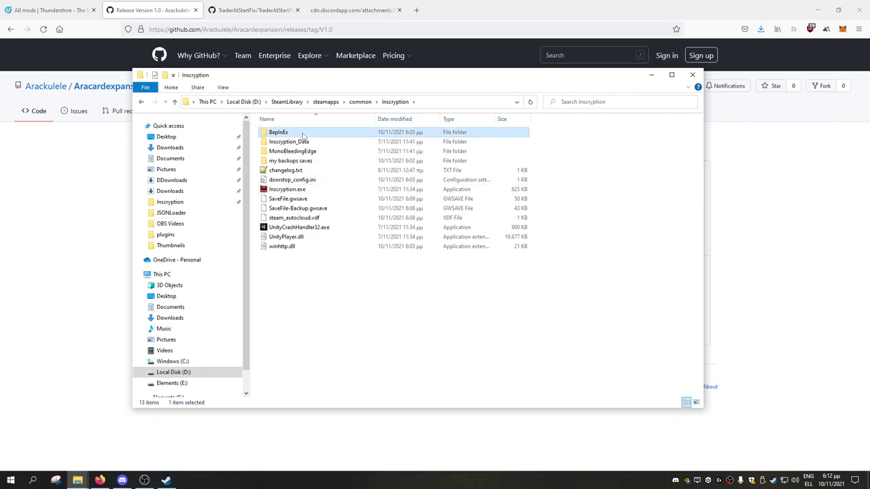
pyautogui.click(282, 248)
pyautogui.click(327, 274)
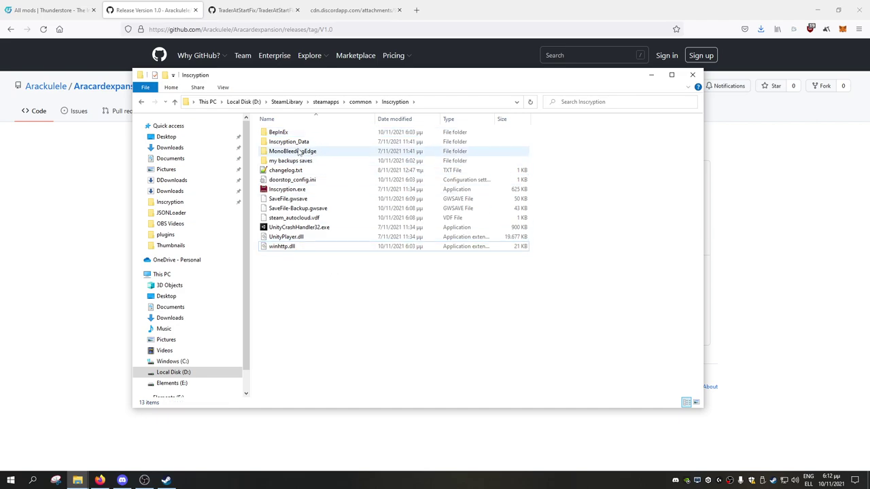
# - Review the contents of BepInEx's plugins folder, return to the Inscryption folder and minimize its window
pyautogui.doubleClick(354, 134)
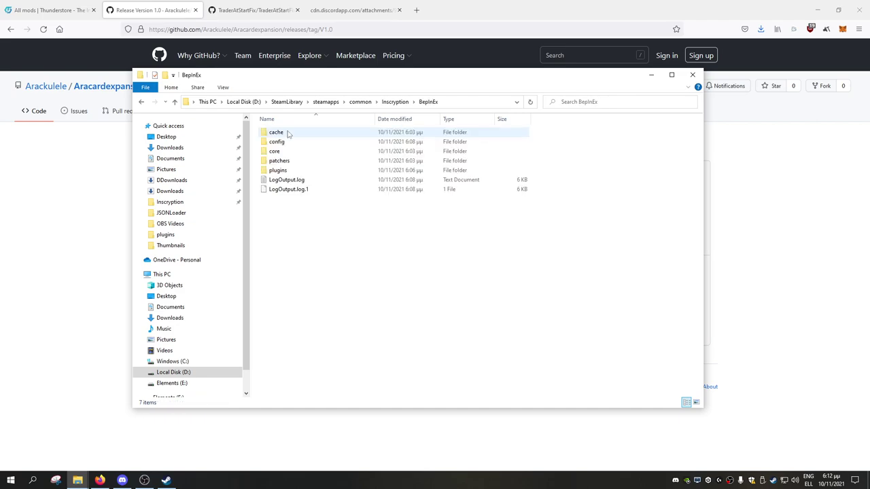
pyautogui.doubleClick(299, 171)
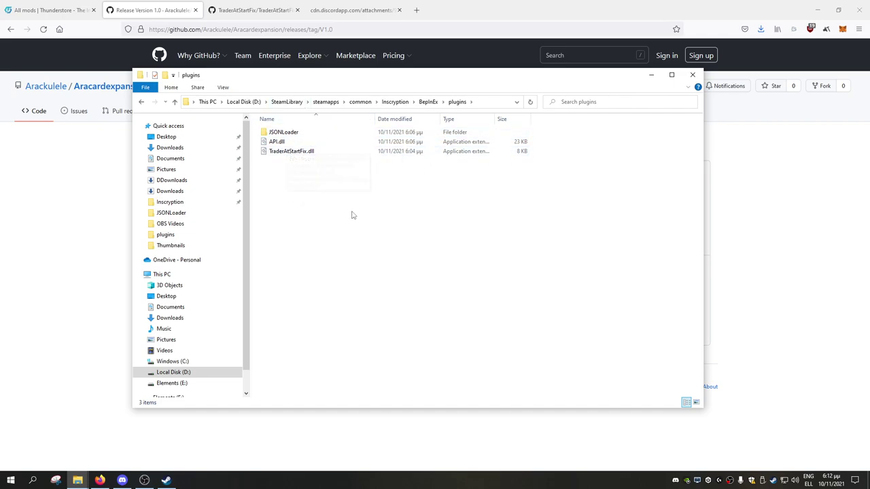
pyautogui.press('BackSpace')
pyautogui.doubleClick(283, 170)
pyautogui.hotkey('ctrl', 'a')
pyautogui.click(325, 193)
pyautogui.press('BackSpace')
pyautogui.press('BackSpace')
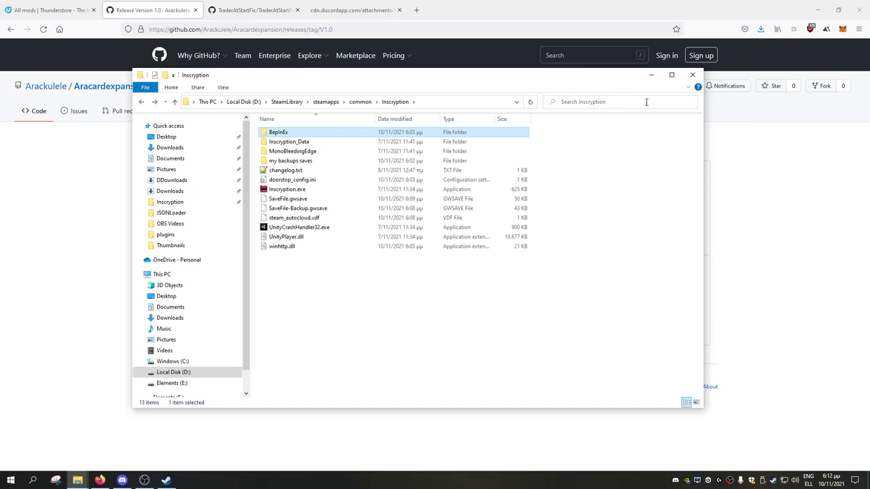
pyautogui.click(651, 75)
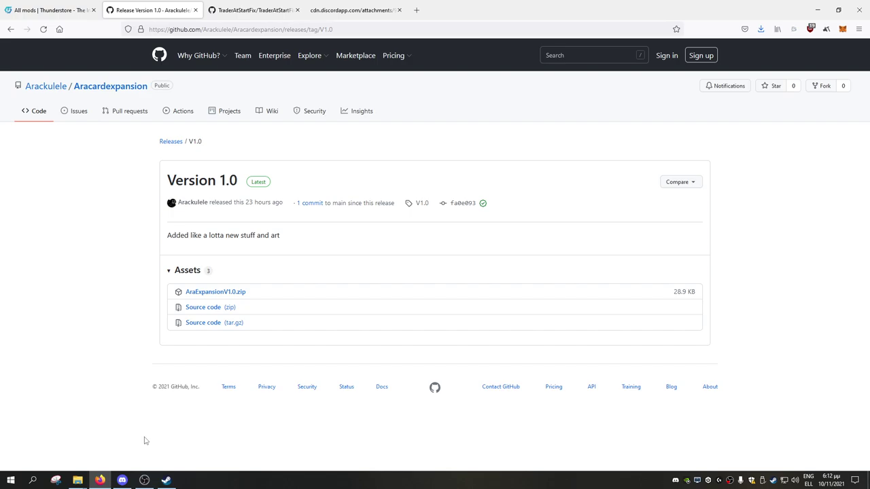
# - Switch to Discord to view the Inscryption Modding server's tech-support channel, and return to the Thunderstore mod list in Firefox
pyautogui.click(122, 481)
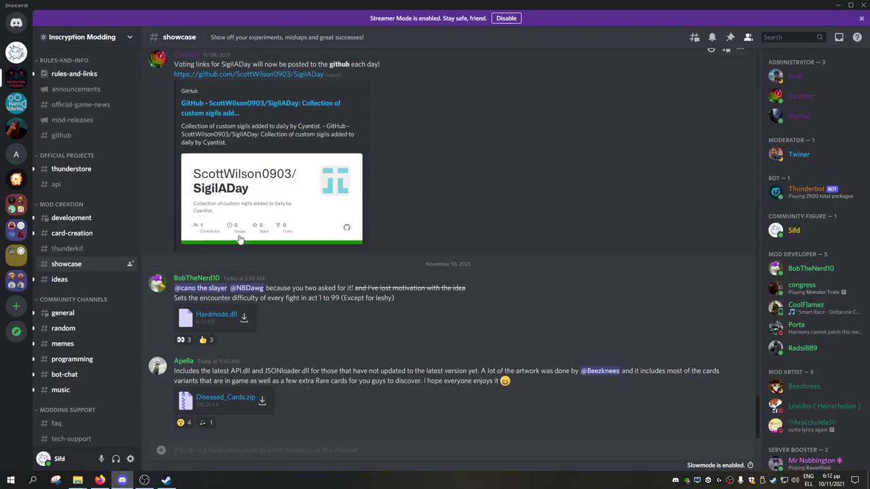
pyautogui.scroll(-3, 85, 237)
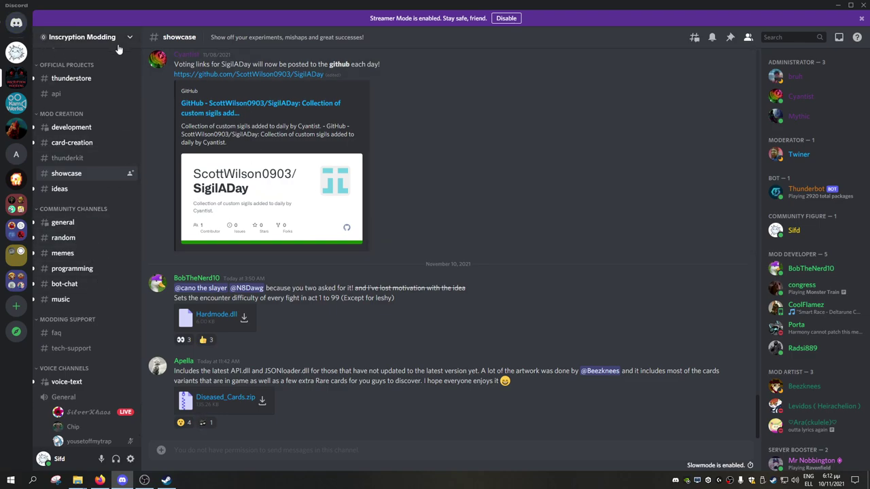
pyautogui.click(70, 350)
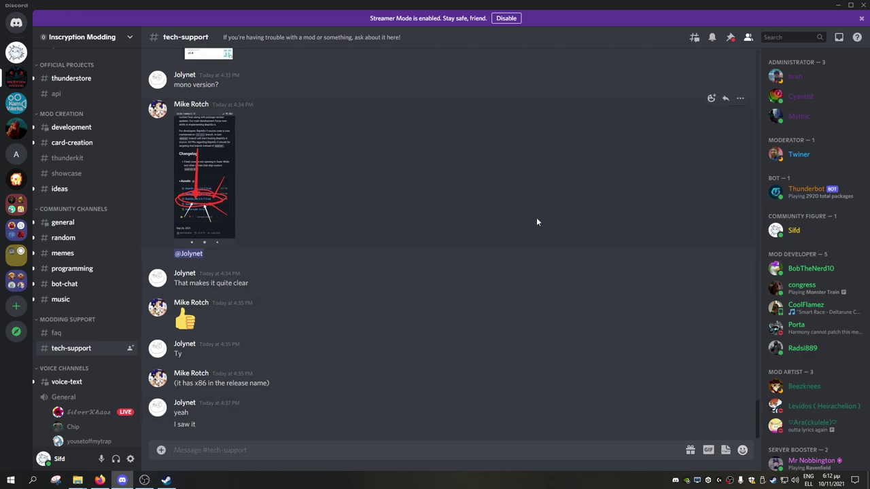
pyautogui.click(839, 6)
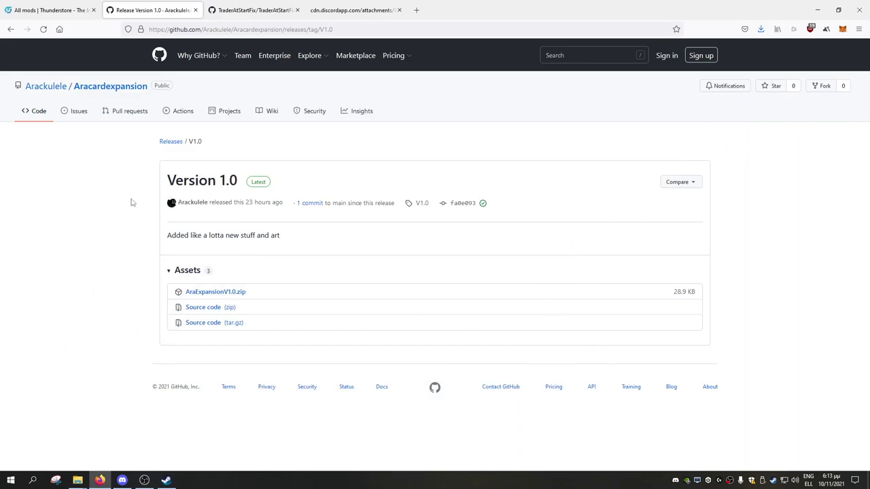
pyautogui.click(65, 11)
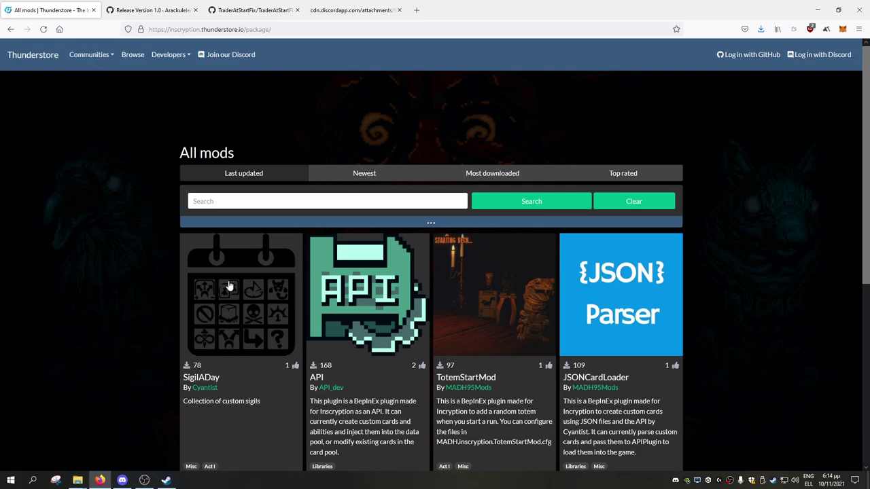
# - Look through the Cards folder inside AraExpansionV1.0-1.zip and close the archive window
pyautogui.moveTo(78, 480)
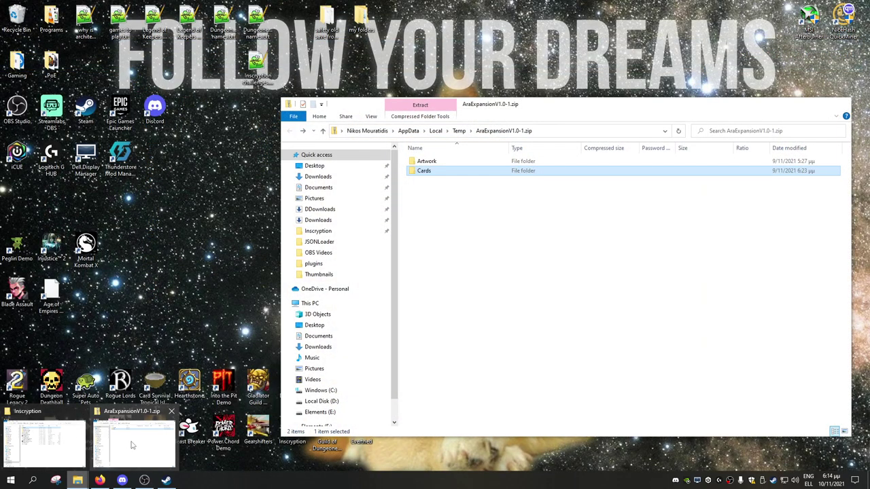
pyautogui.click(133, 446)
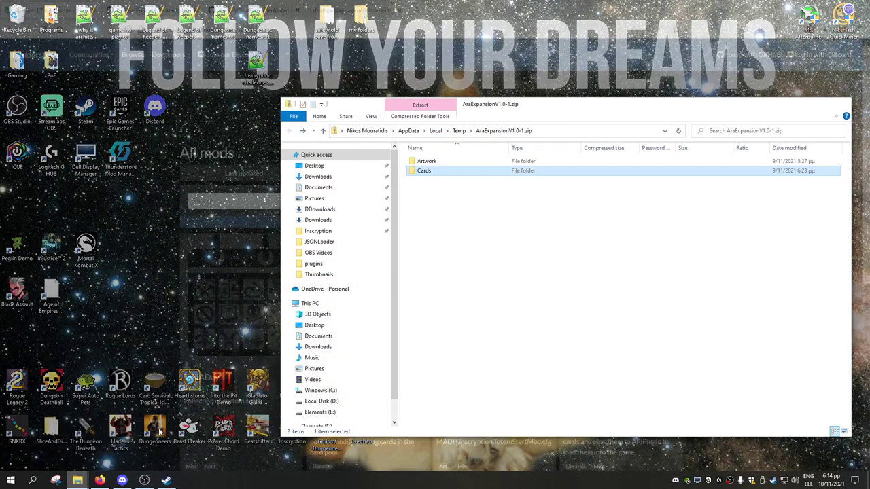
pyautogui.doubleClick(436, 173)
pyautogui.rightClick(458, 211)
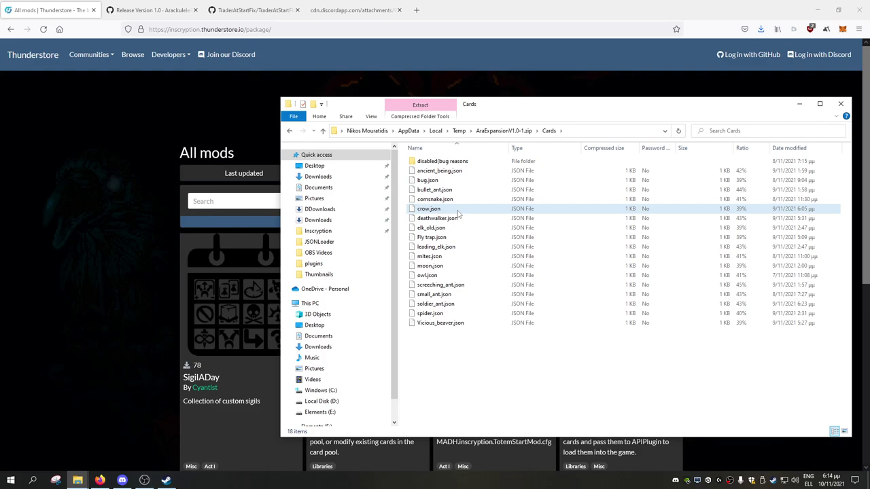
pyautogui.press('Escape')
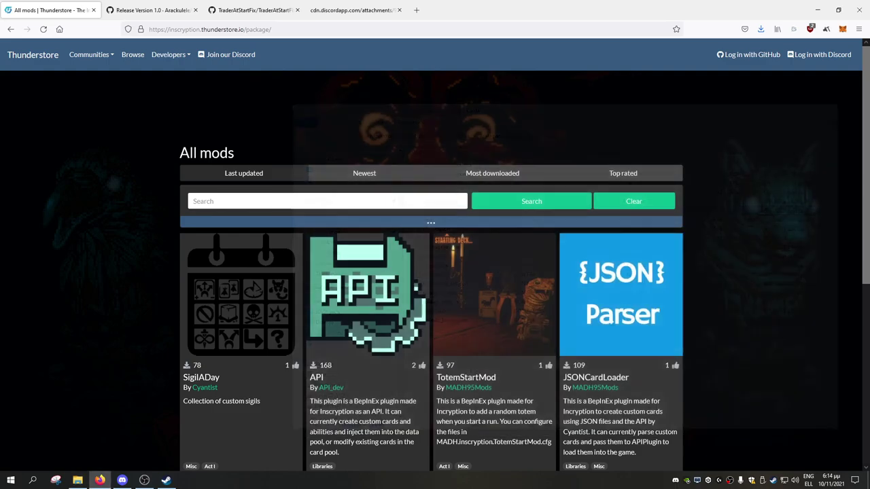
pyautogui.click(841, 104)
# - Open crow.json from the Cards folder under BepInEx, plugins, JSONLoader in Notepad++
pyautogui.click(78, 480)
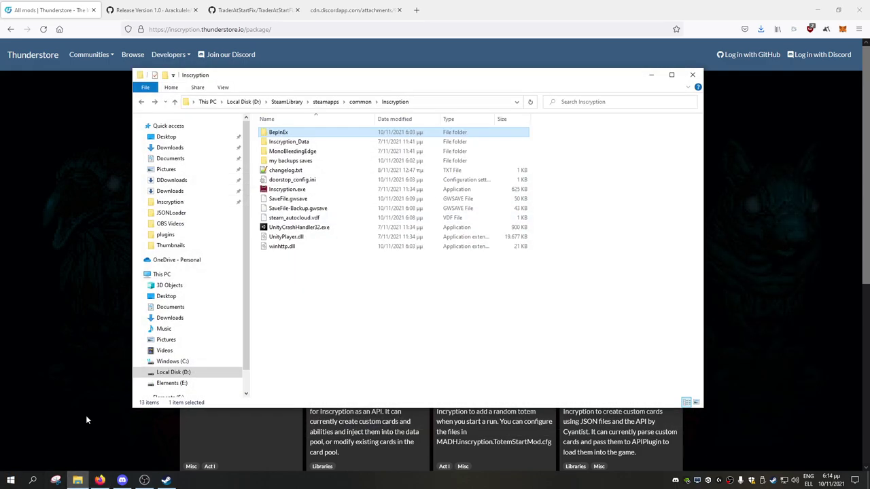
pyautogui.doubleClick(319, 133)
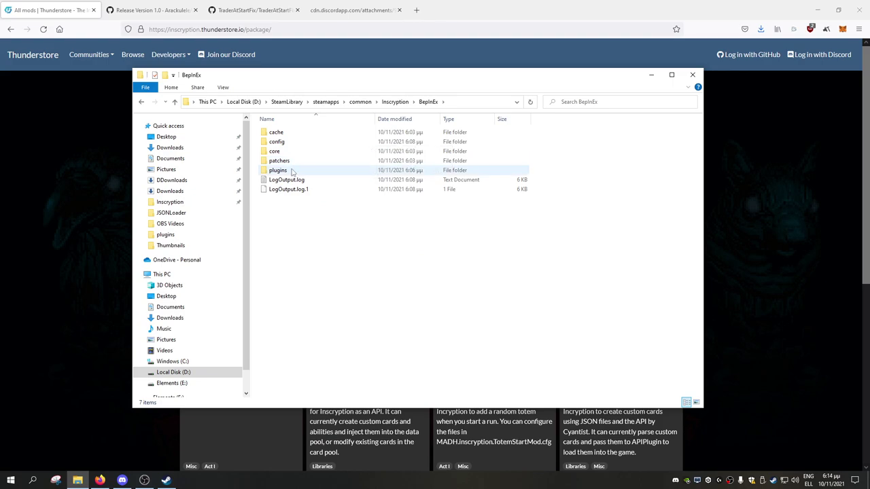
pyautogui.doubleClick(278, 170)
pyautogui.doubleClick(301, 133)
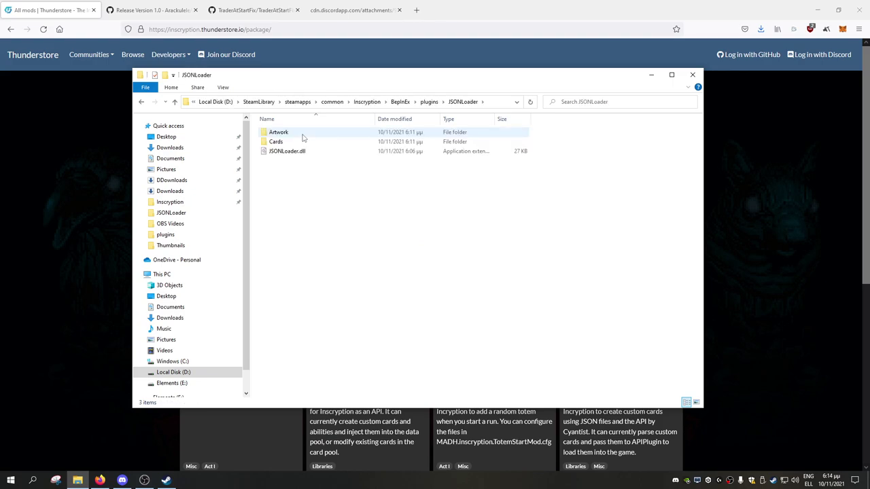
pyautogui.doubleClick(295, 142)
pyautogui.click(314, 180)
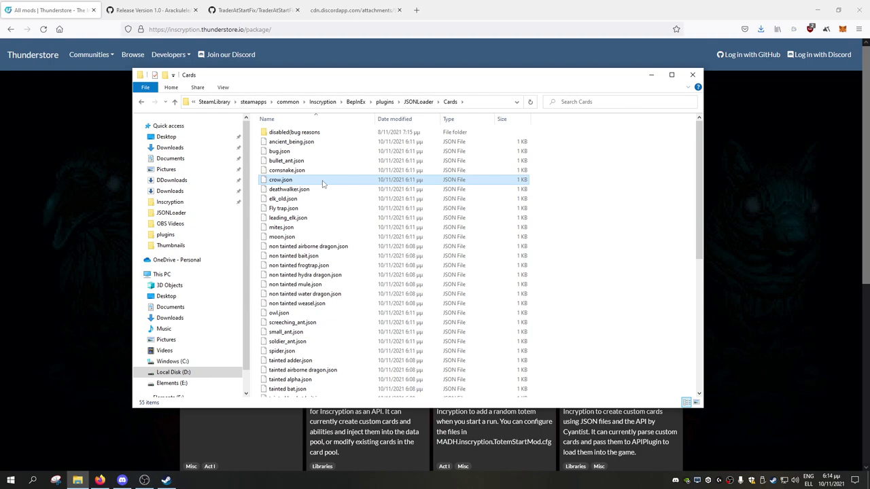
pyautogui.rightClick(312, 181)
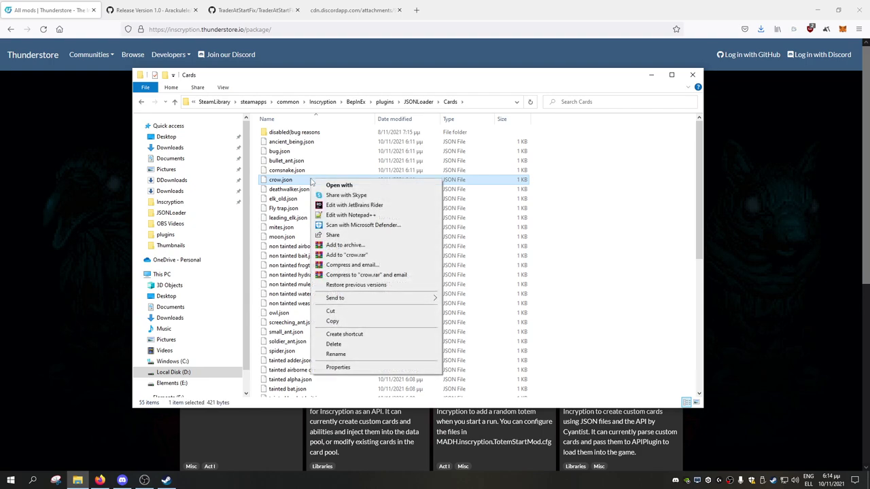
pyautogui.click(371, 216)
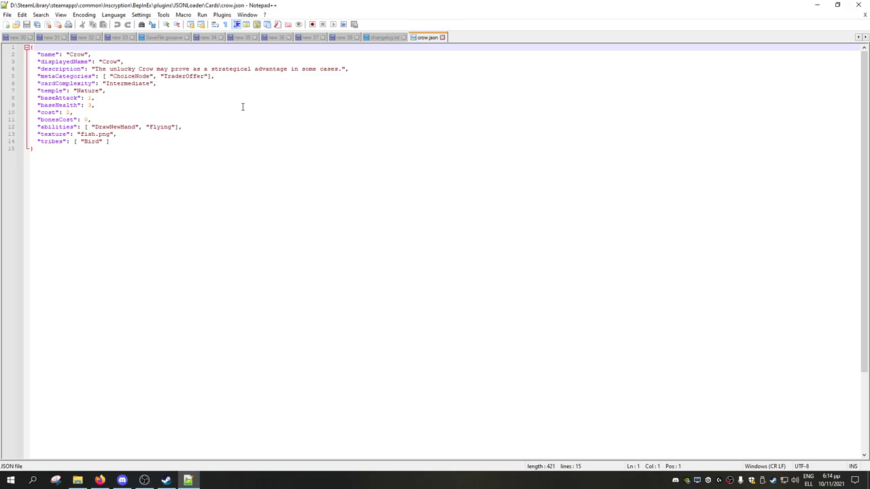
# - Examine the baseAttack, baseHealth and abilities entries of the Crow card, and return to the Thunderstore page in Firefox
pyautogui.click(97, 98)
pyautogui.click(98, 106)
pyautogui.doubleClick(119, 128)
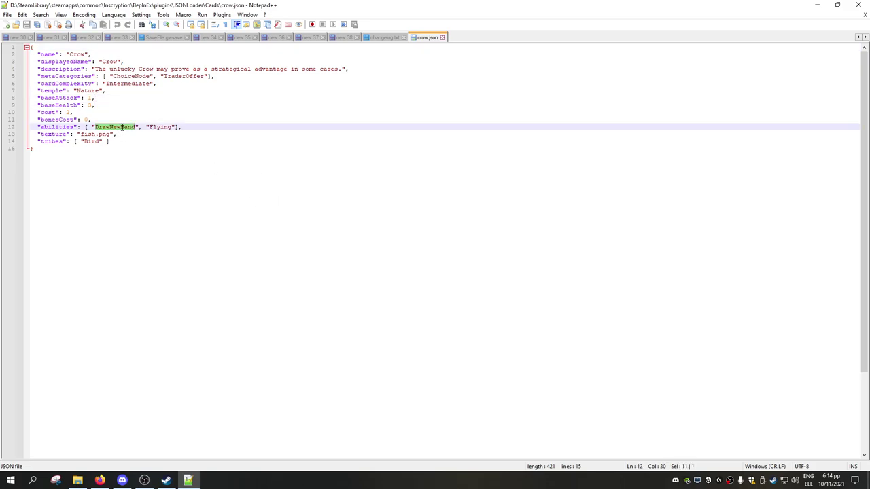
pyautogui.doubleClick(160, 127)
pyautogui.doubleClick(67, 127)
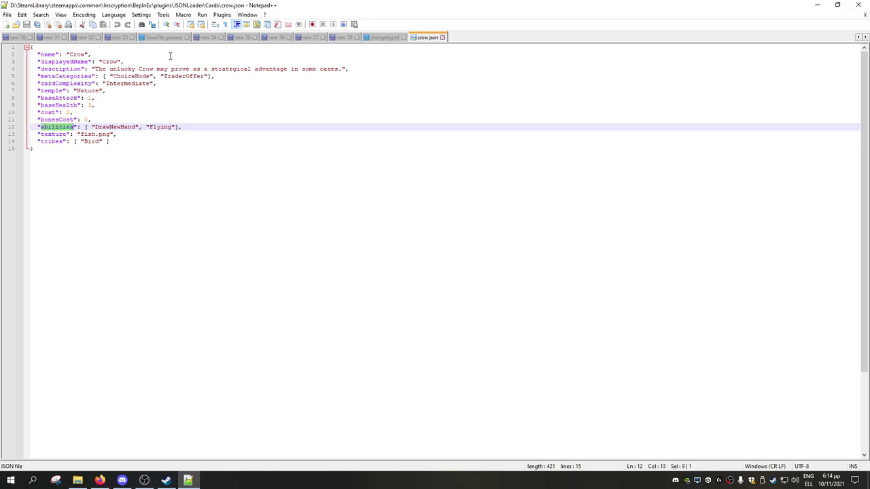
pyautogui.click(129, 152)
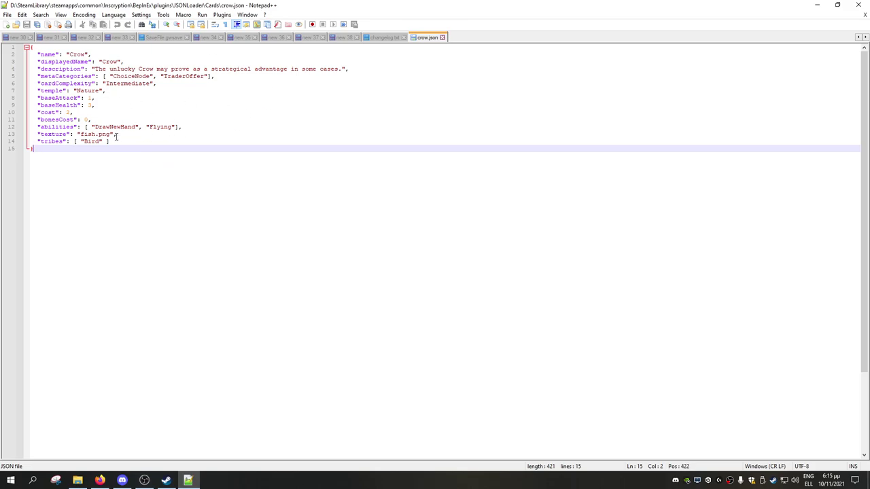
pyautogui.click(816, 8)
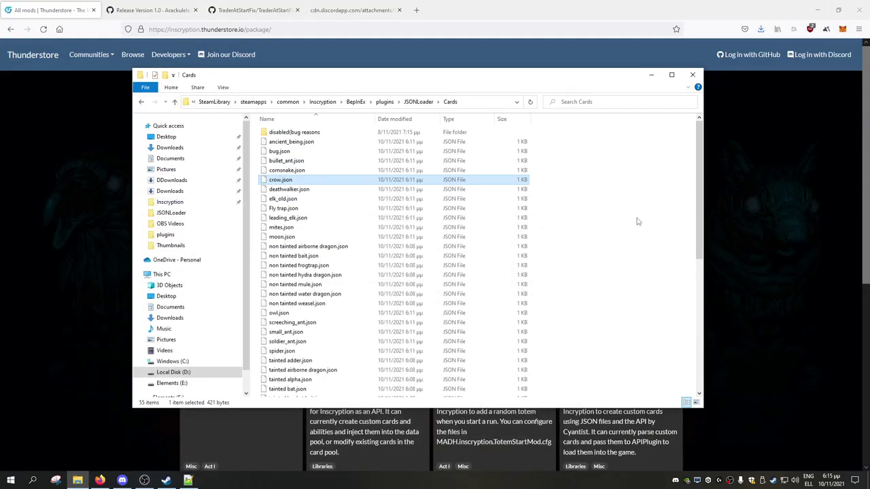
pyautogui.click(777, 216)
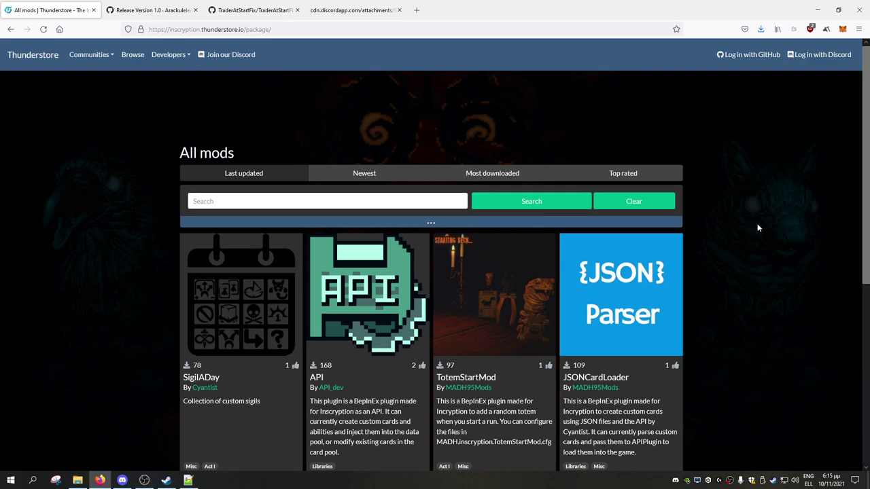